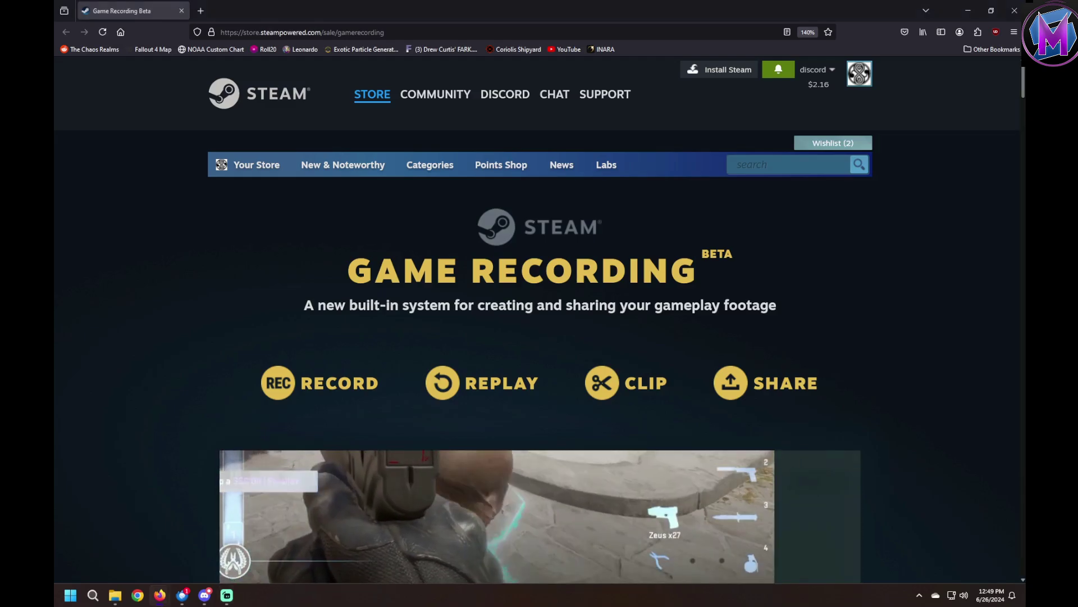
- Read through the Steam Game Recording Beta page, from the feature overview through the beta joining instructions to the Questions & Answers
scroll(539, 315, "down", 8)
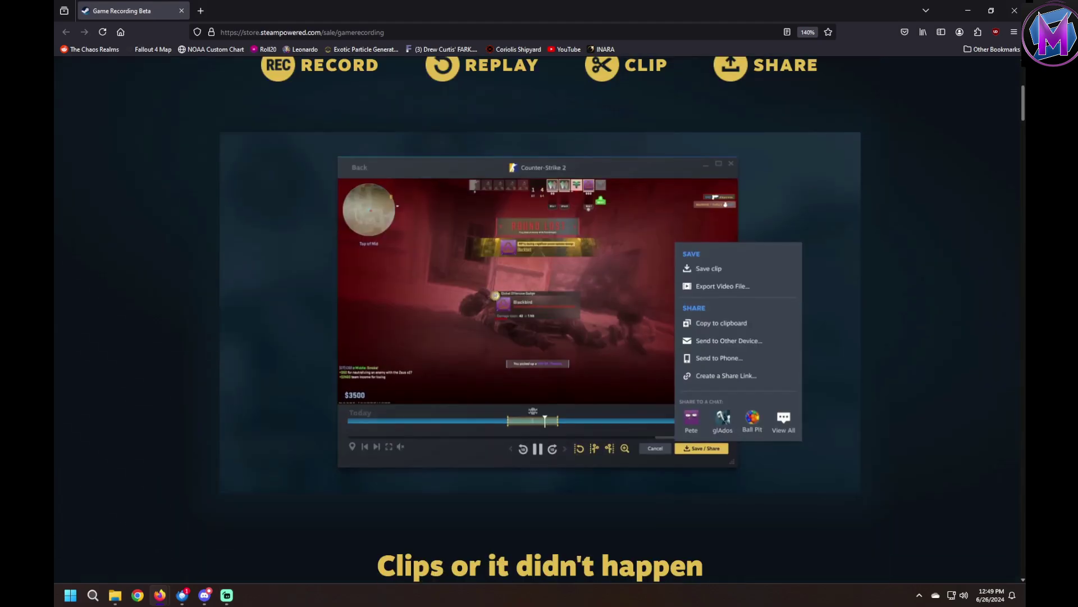
scroll(449, 256, "down", 5)
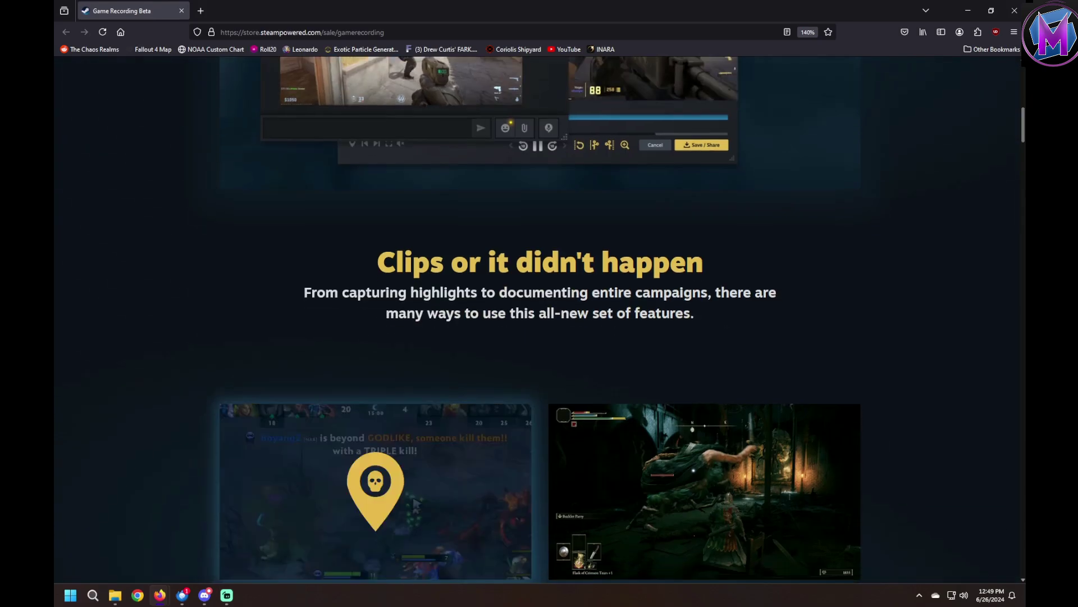
scroll(449, 255, "down", 4)
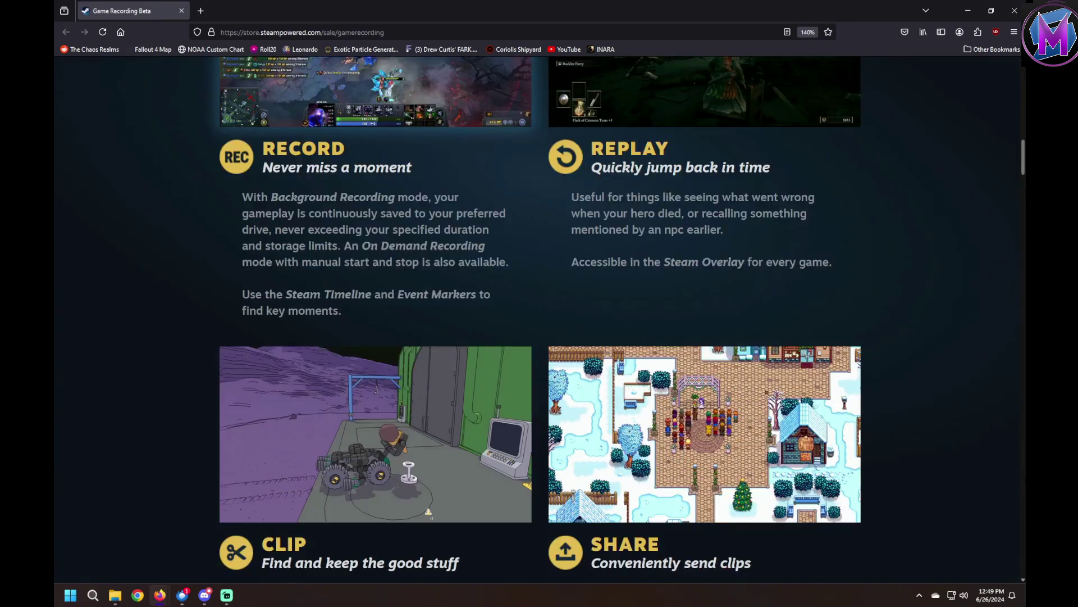
scroll(449, 255, "down", 5)
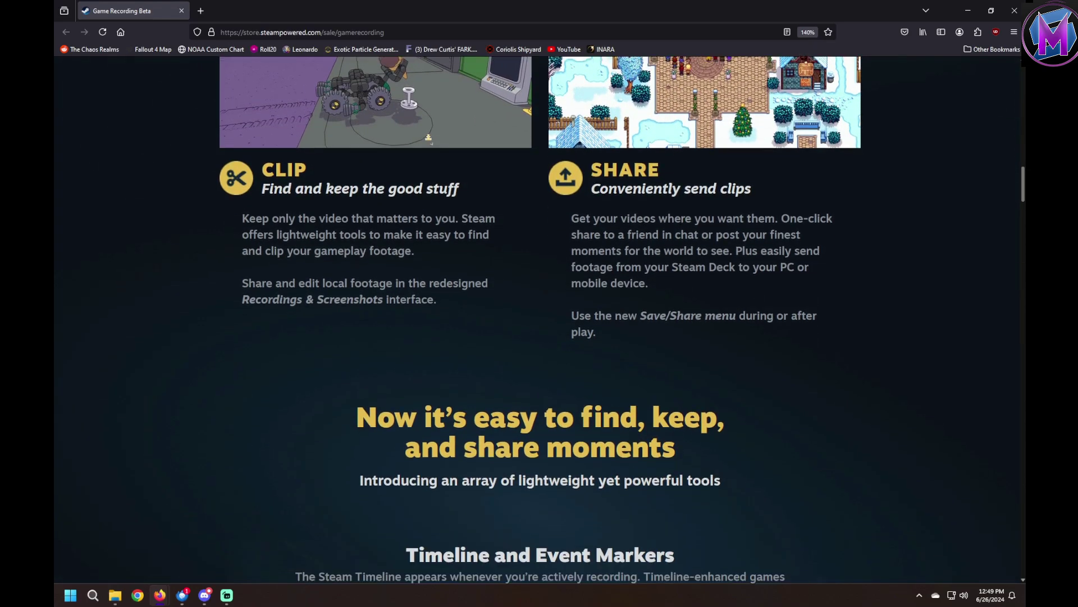
scroll(539, 319, "down", 9)
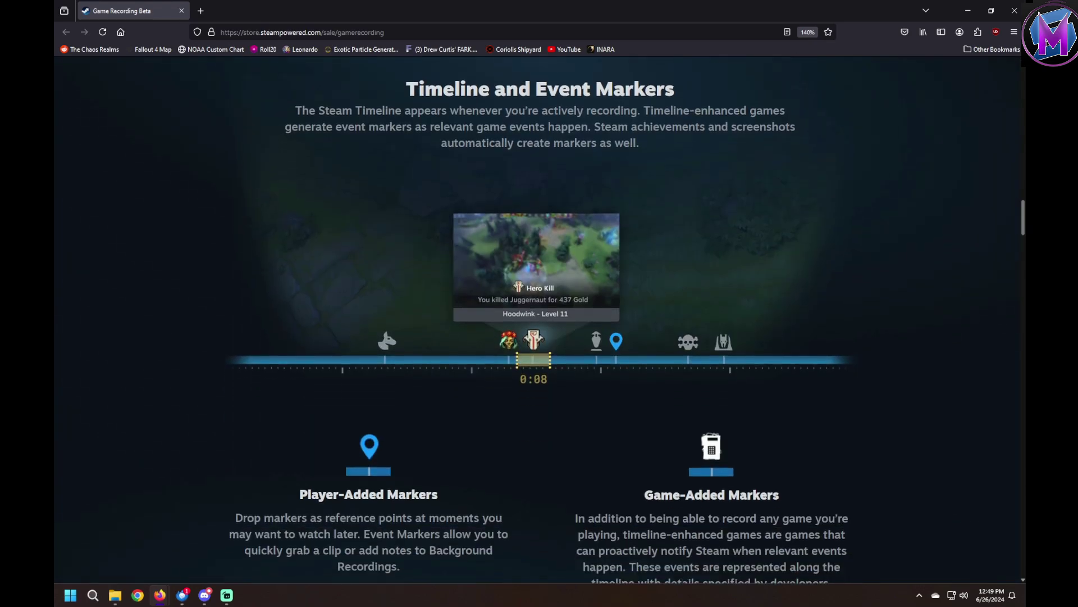
scroll(539, 319, "down", 7)
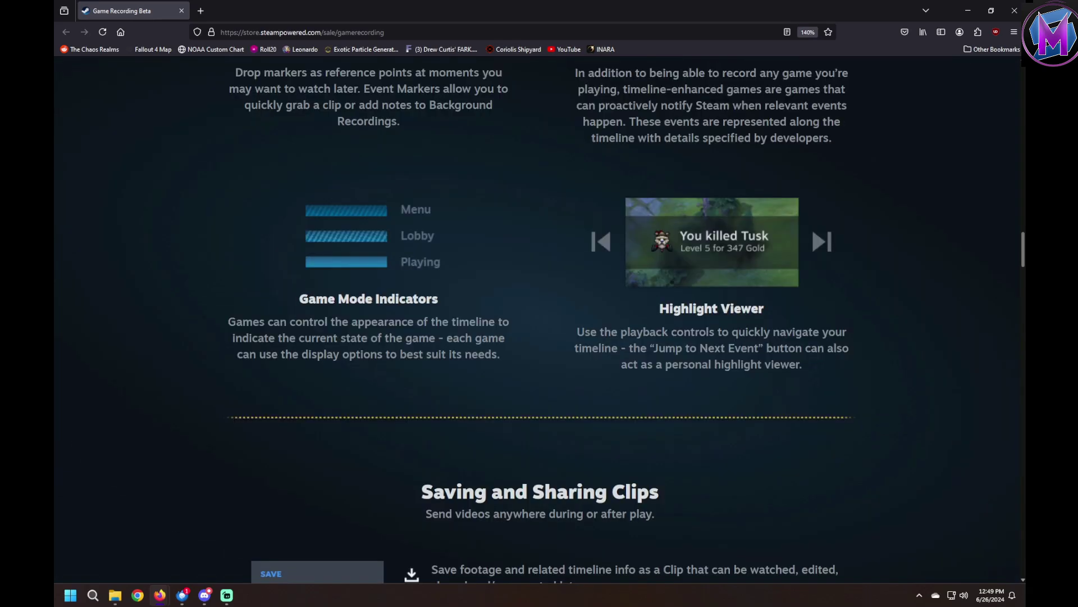
scroll(539, 319, "down", 5)
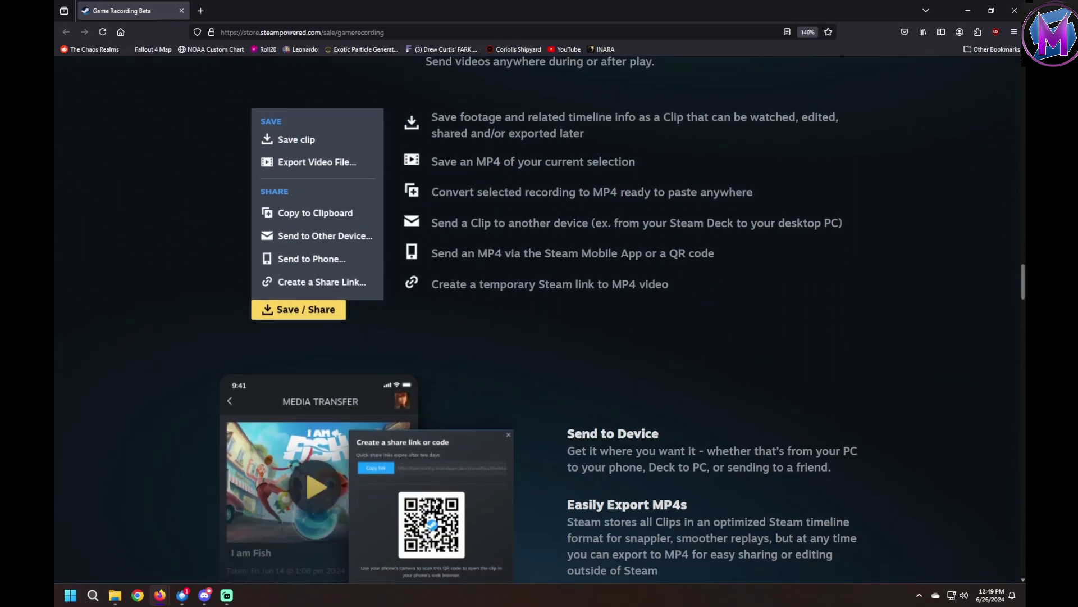
scroll(540, 319, "down", 6)
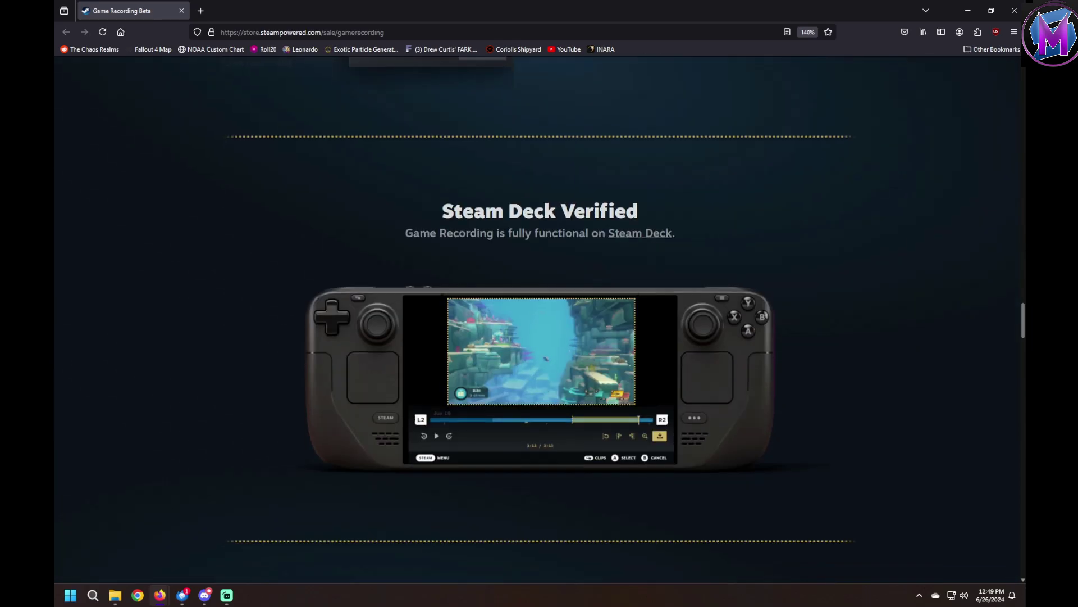
scroll(539, 319, "down", 4)
scroll(539, 320, "down", 4)
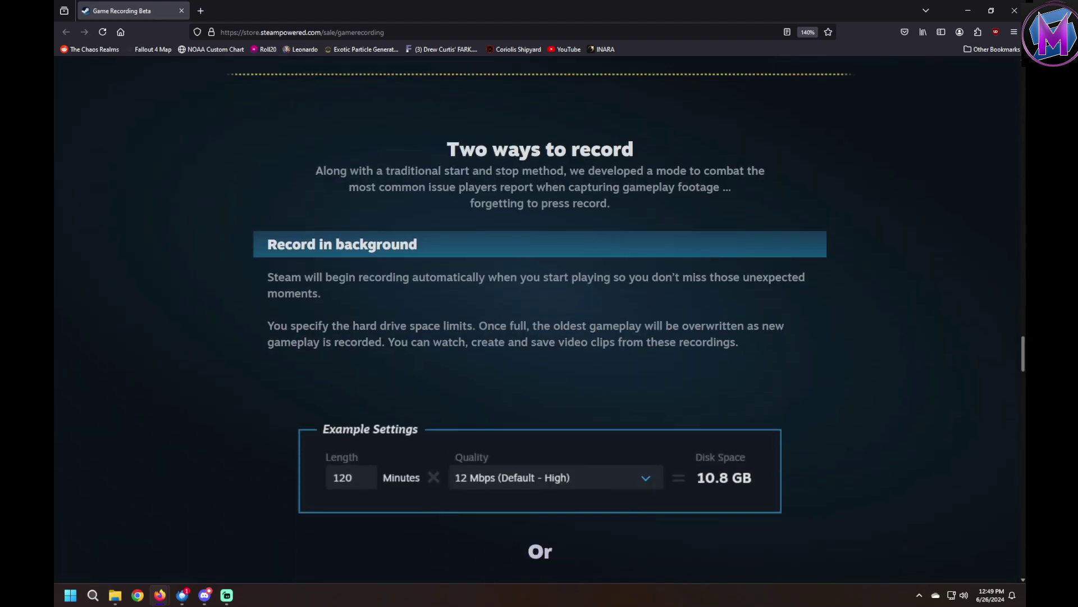
scroll(540, 319, "down", 6)
scroll(421, 337, "down", 3)
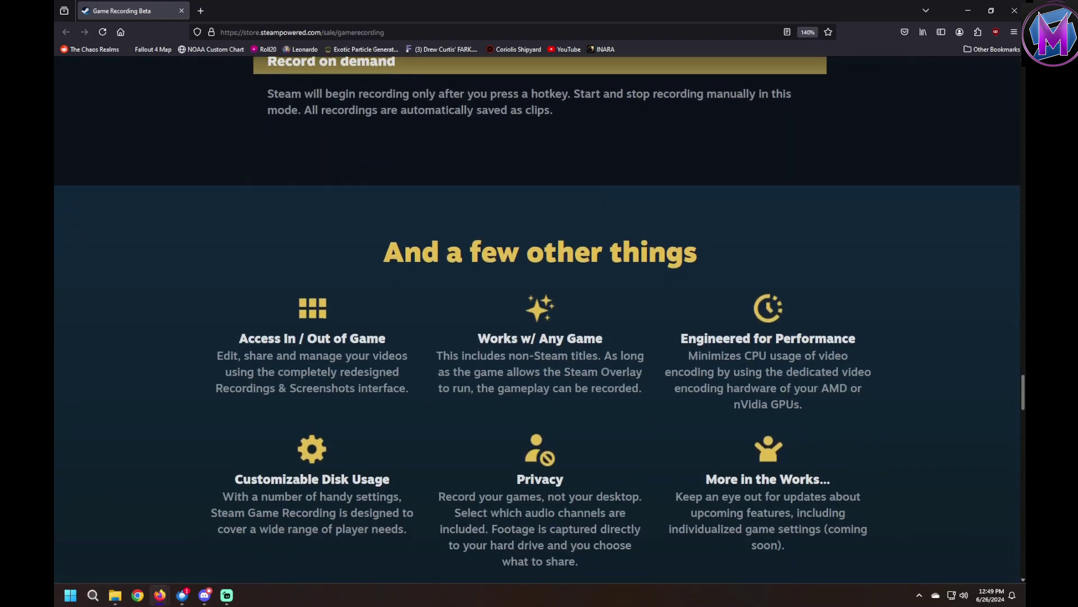
scroll(422, 337, "down", 6)
mouse_move(422, 332)
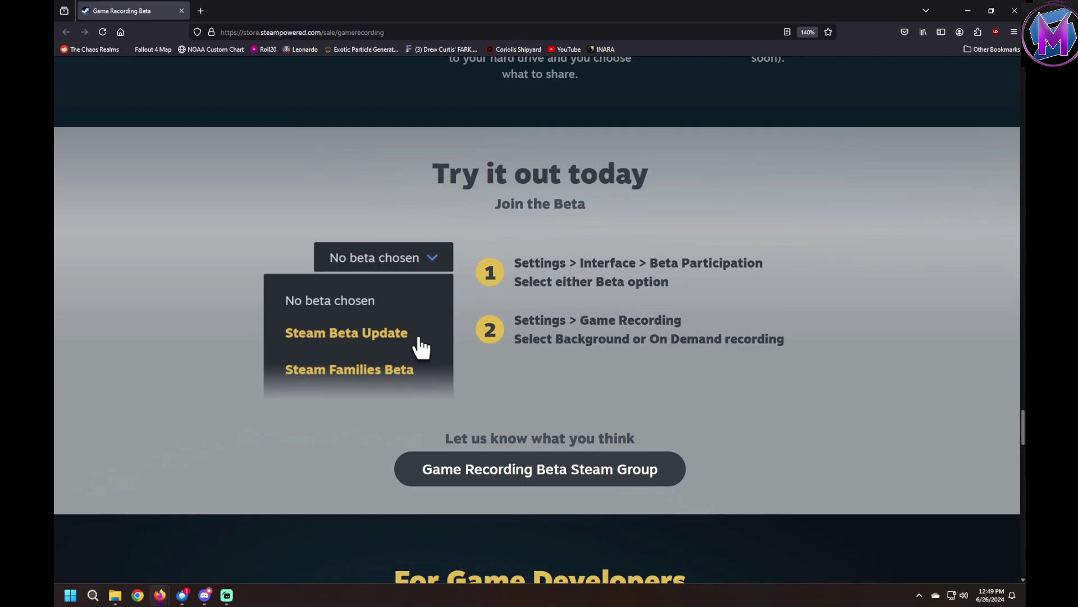
scroll(419, 339, "down", 5)
scroll(539, 319, "down", 5)
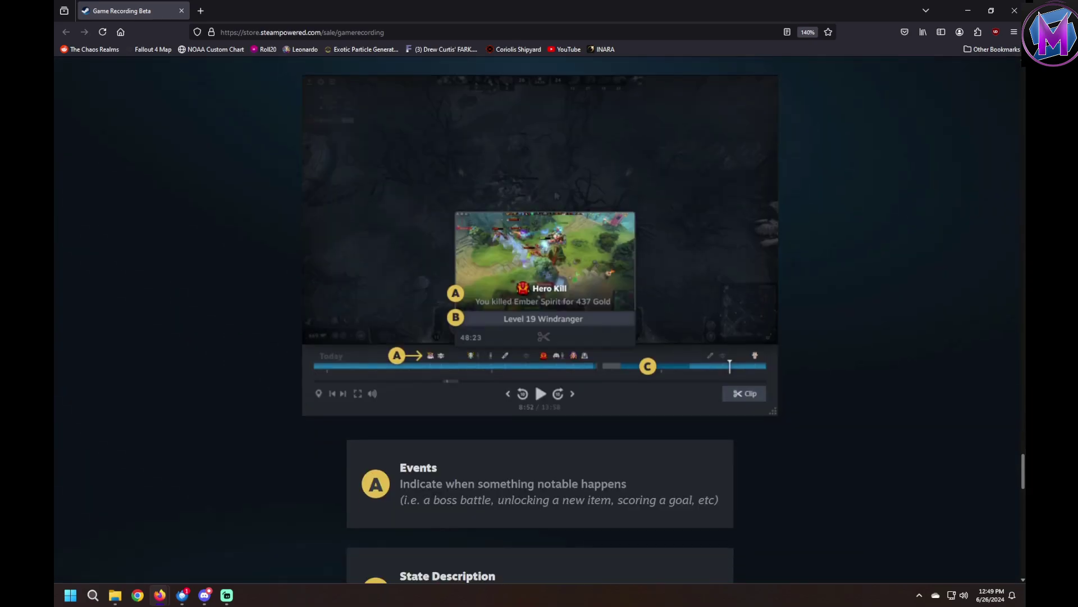
scroll(539, 319, "down", 8)
scroll(539, 319, "down", 3)
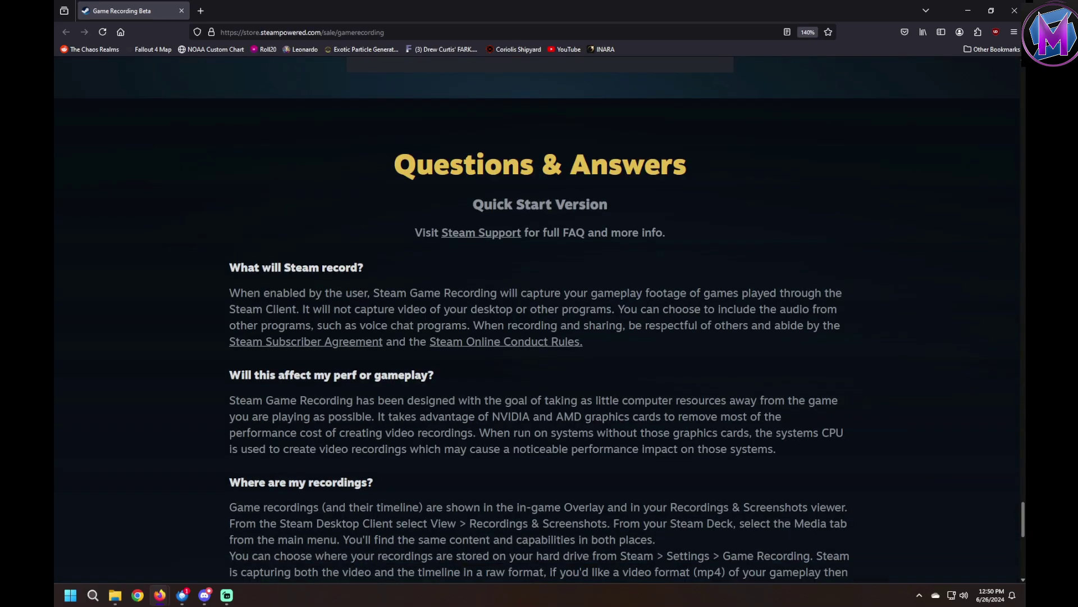
scroll(539, 319, "down", 5)
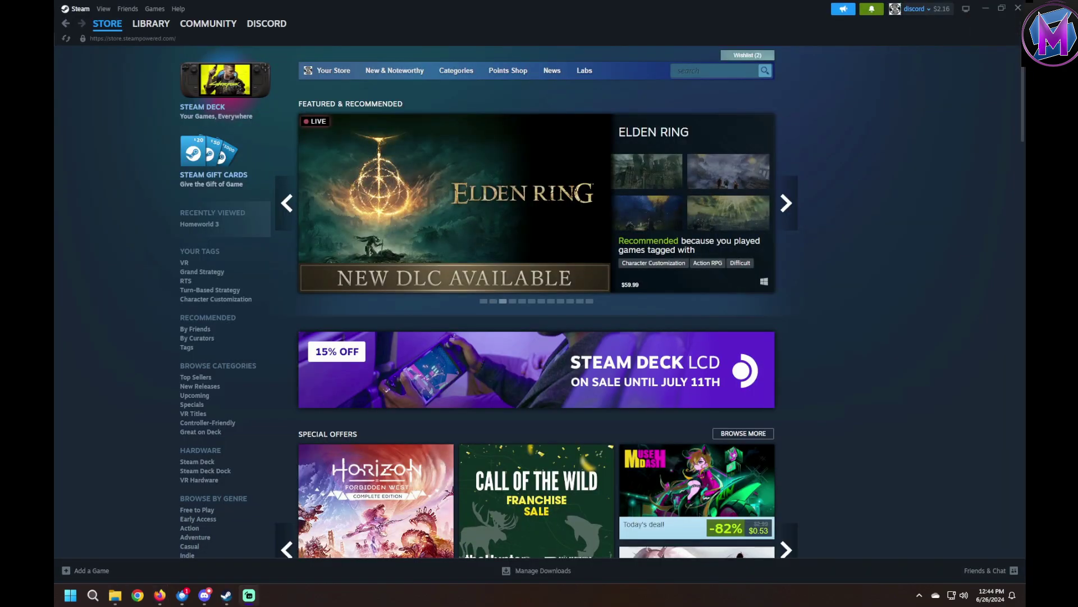
- Switch to the Steam client and check the Client Beta Participation choices in its Interface settings
left_click(77, 9)
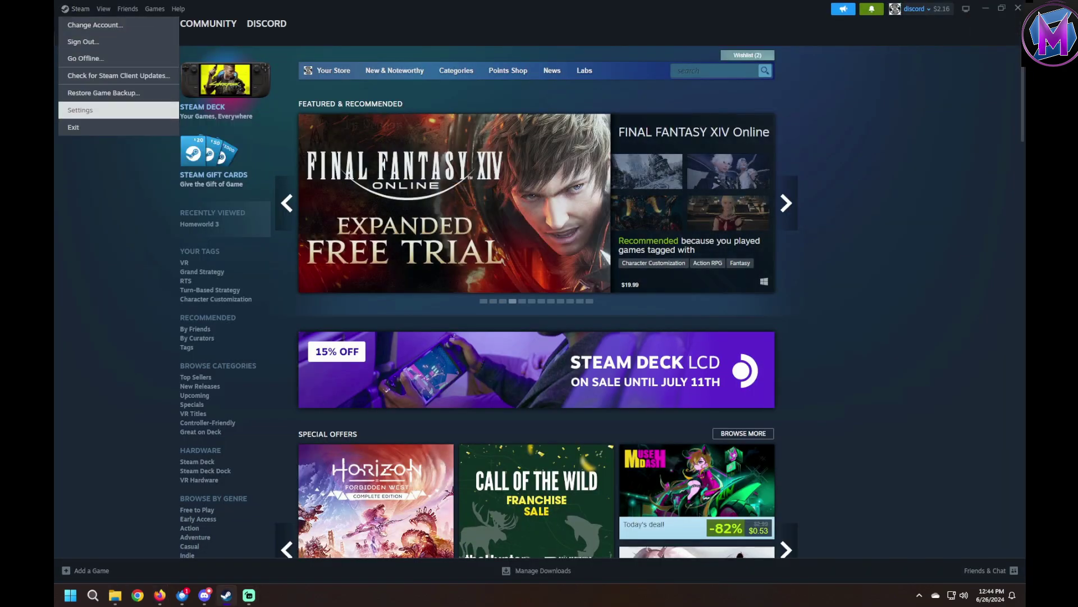
left_click(80, 110)
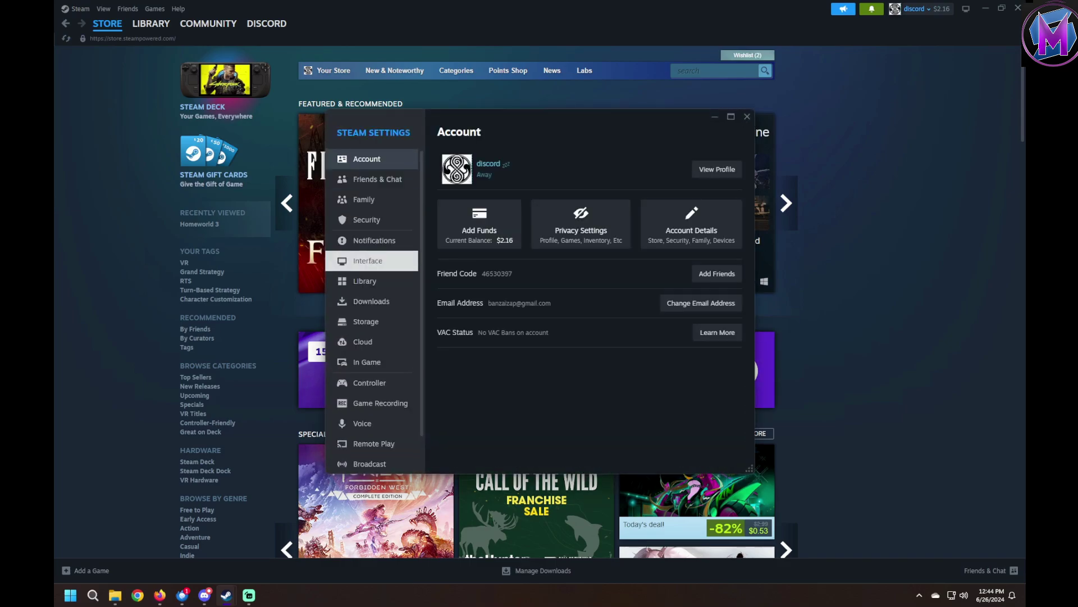
left_click(367, 260)
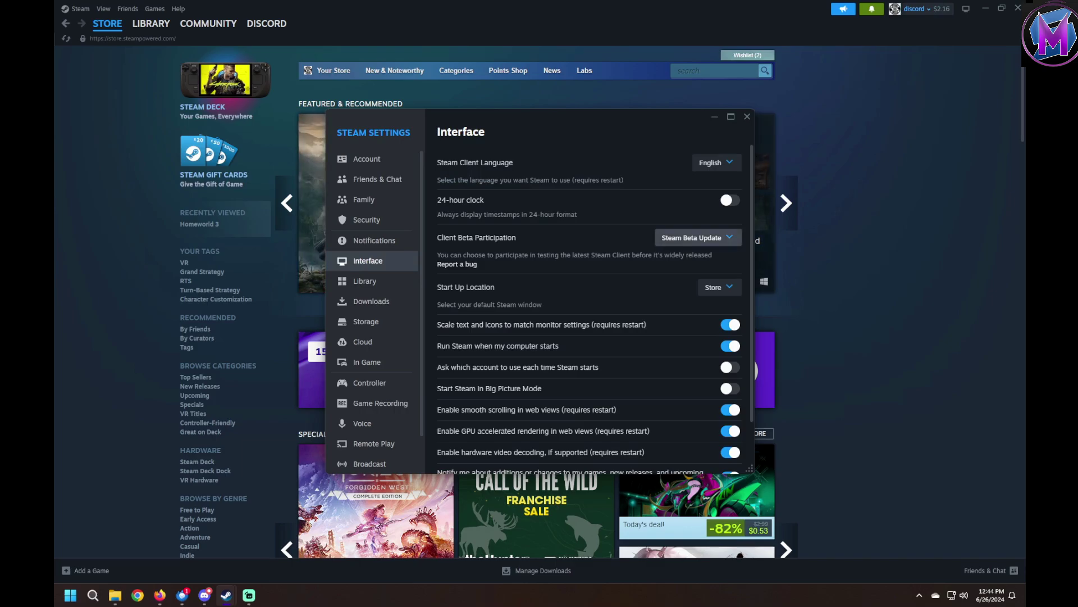
left_click(694, 238)
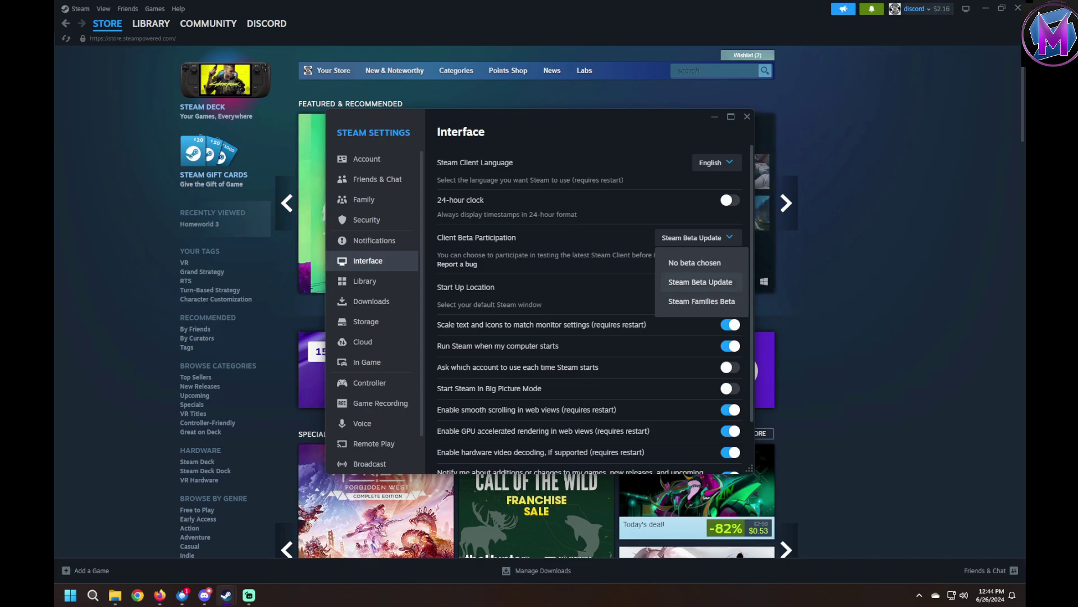
left_click(695, 263)
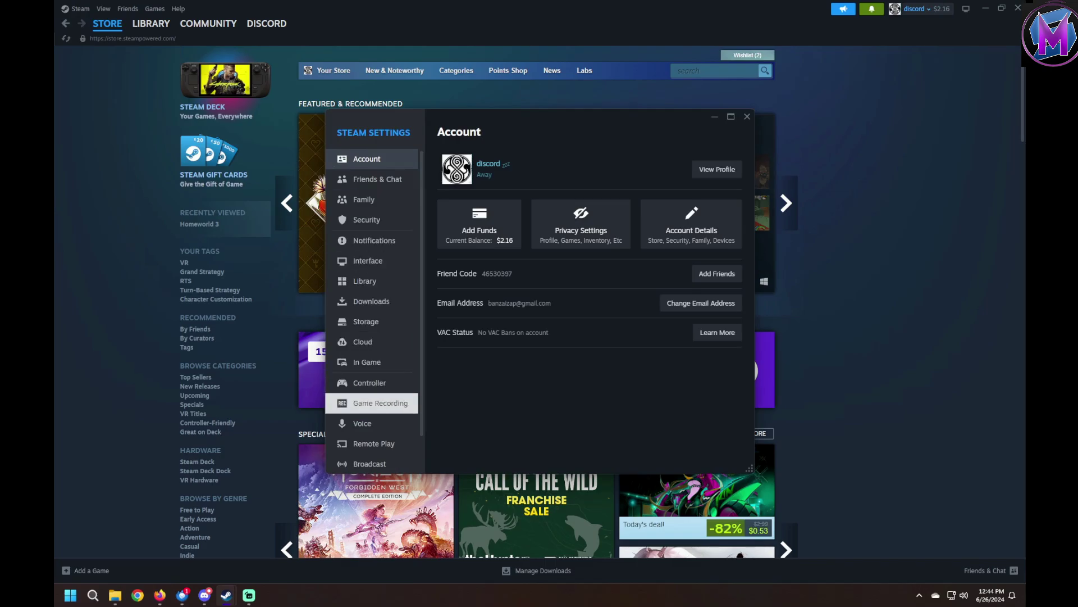
- In the Game Recording settings, try the Off and Record in background modes, ending on Record on demand
scroll(372, 382, "down", 1)
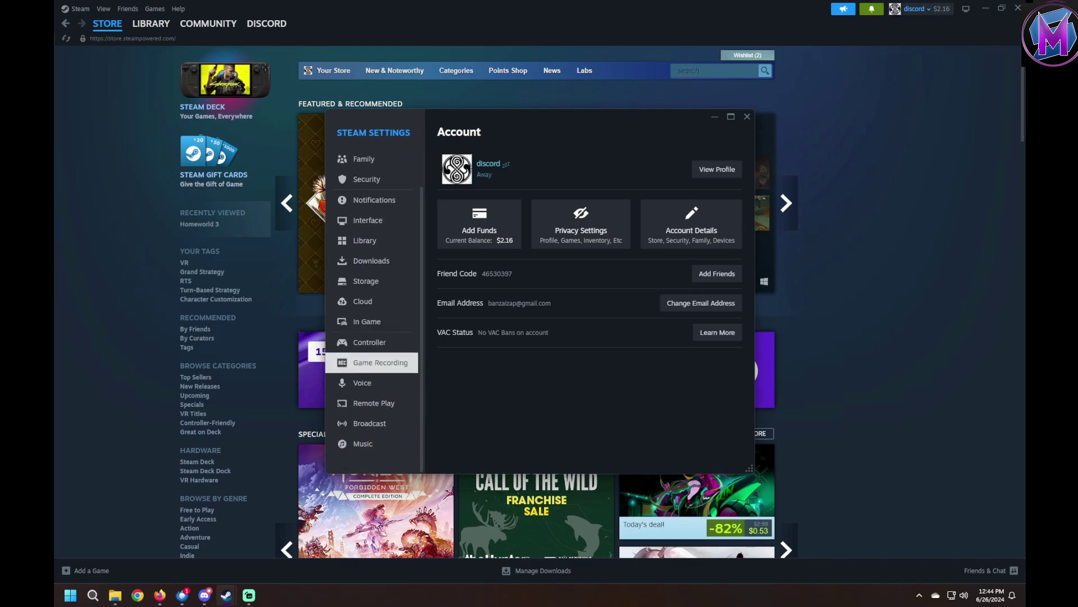
left_click(374, 362)
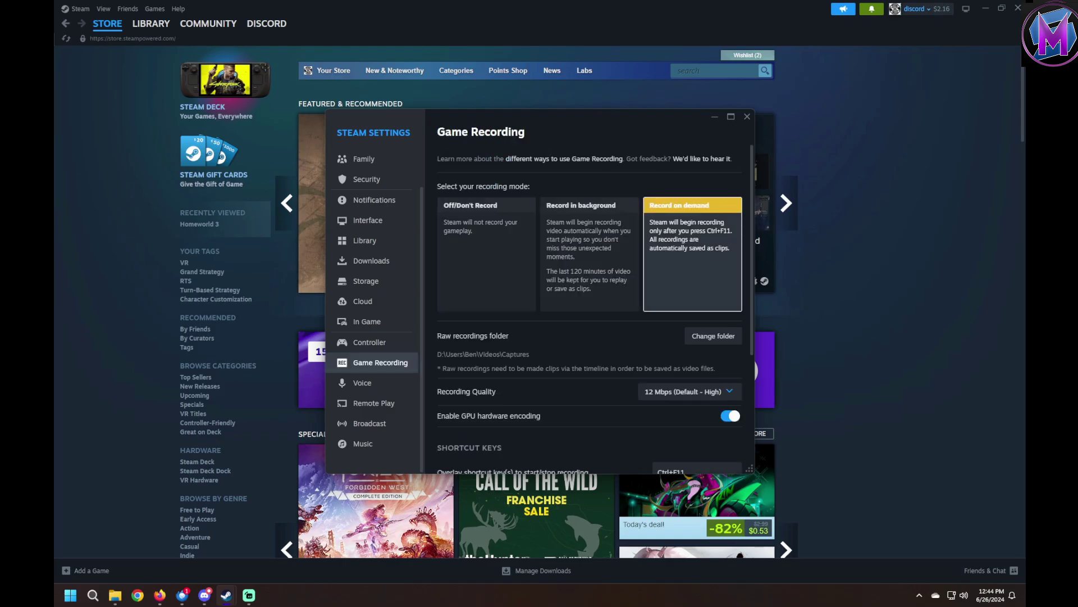
left_click(486, 253)
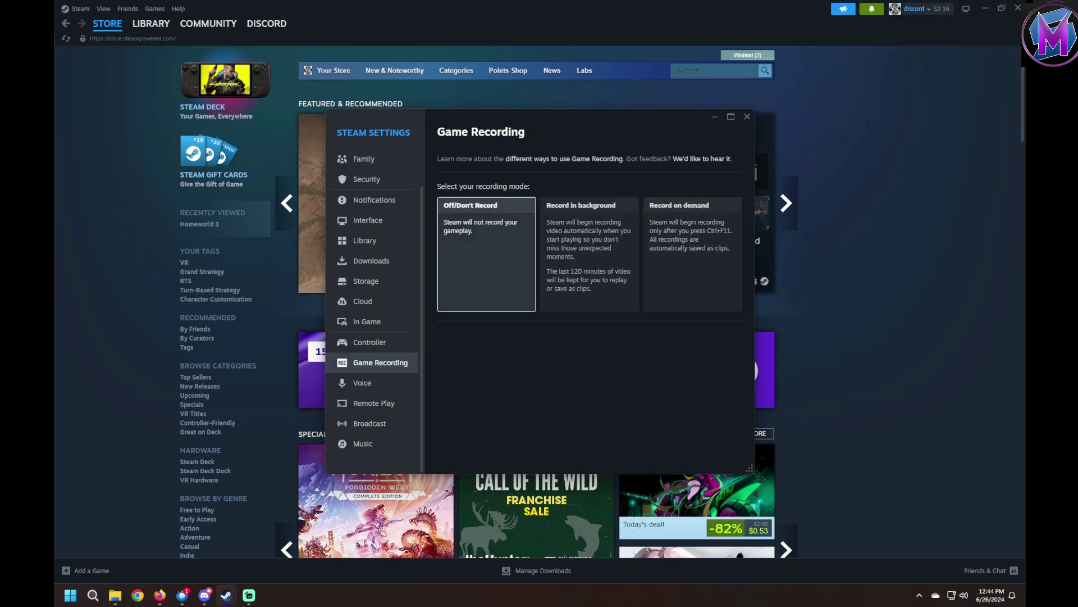
left_click(589, 253)
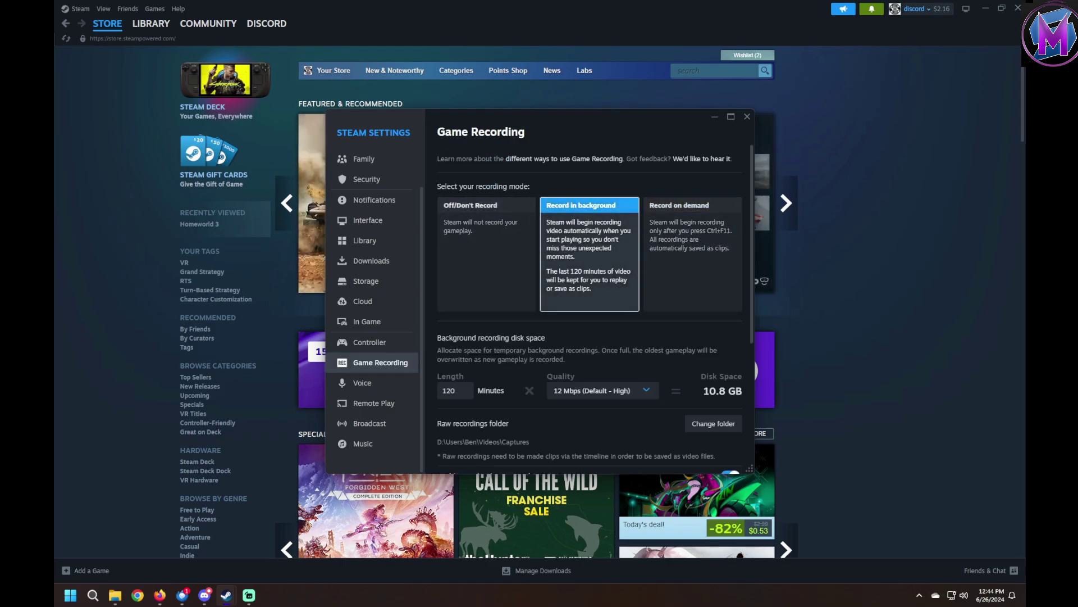
left_click(692, 253)
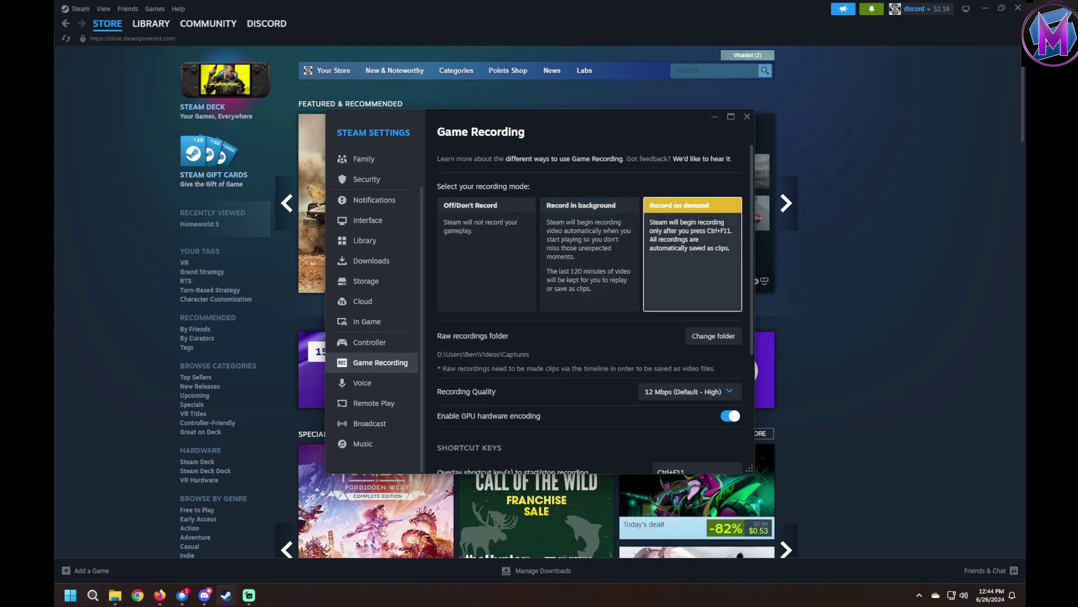
scroll(595, 309, "down", 5)
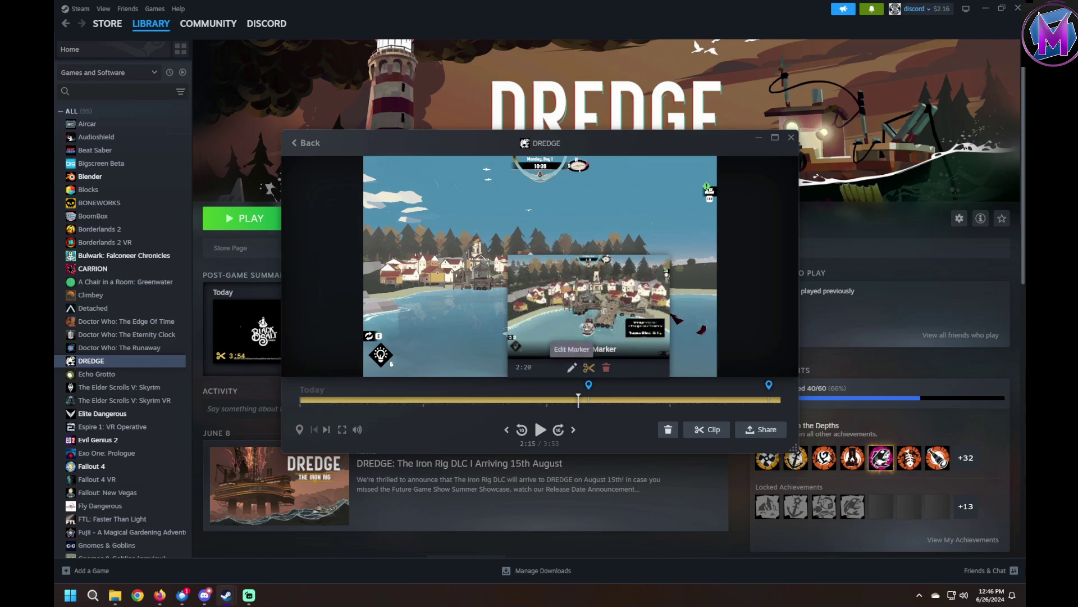
- Edit the 2:20 timeline marker in the DREDGE recording, giving it the title "RightHere" and the description "SomethingHappens"
left_click(572, 367)
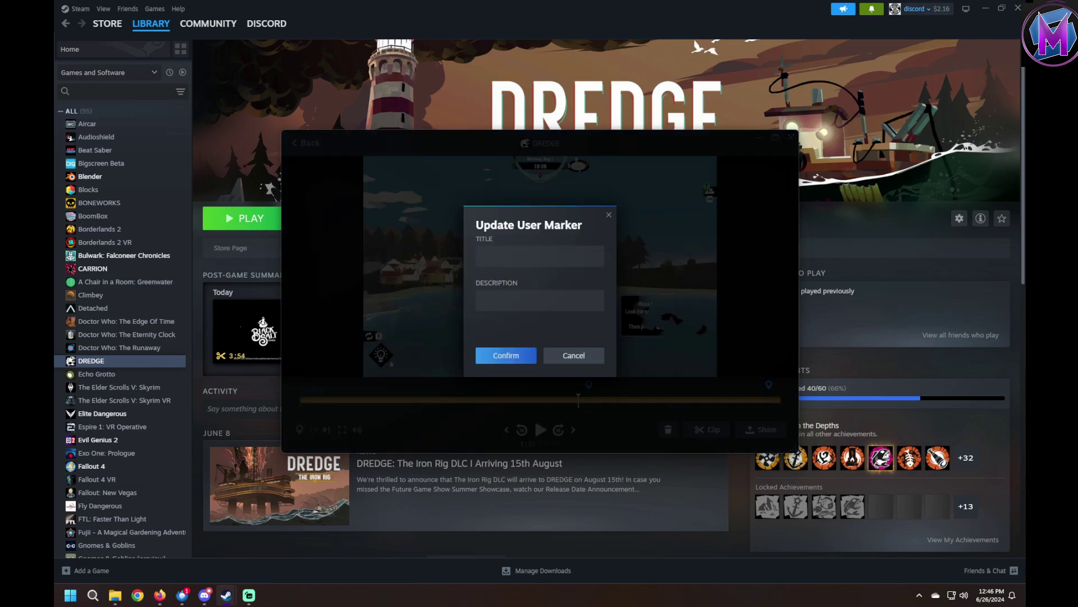
left_click(505, 256)
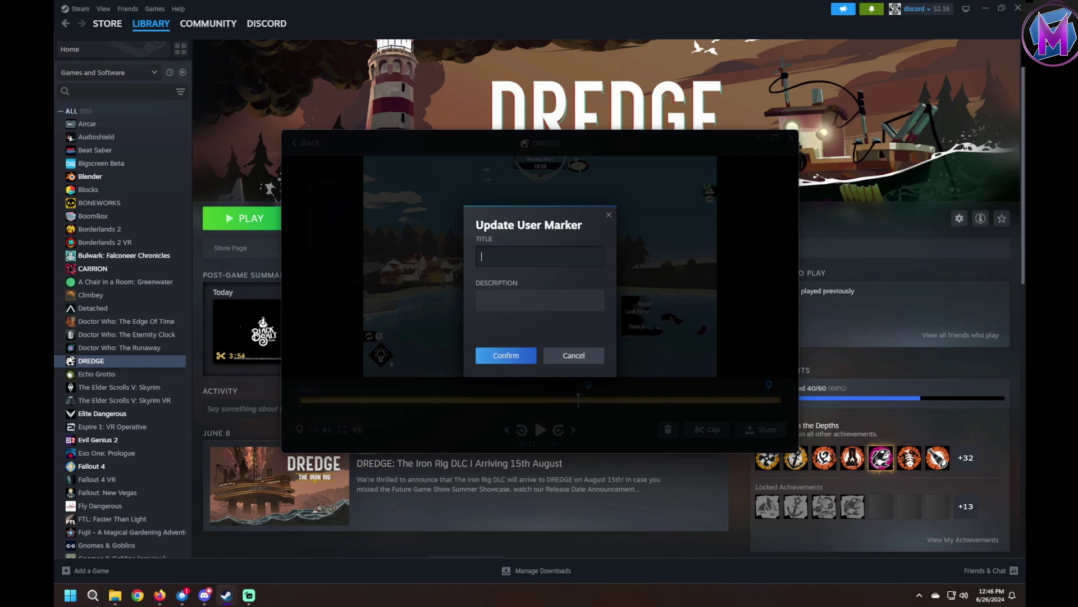
type("RightHere")
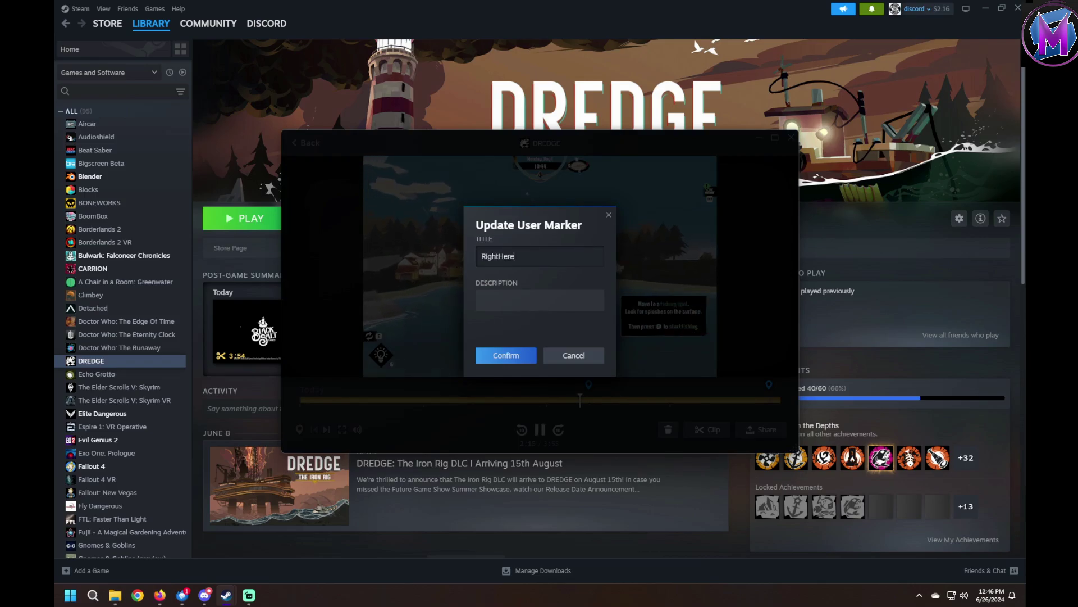
left_click(539, 301)
type("Som")
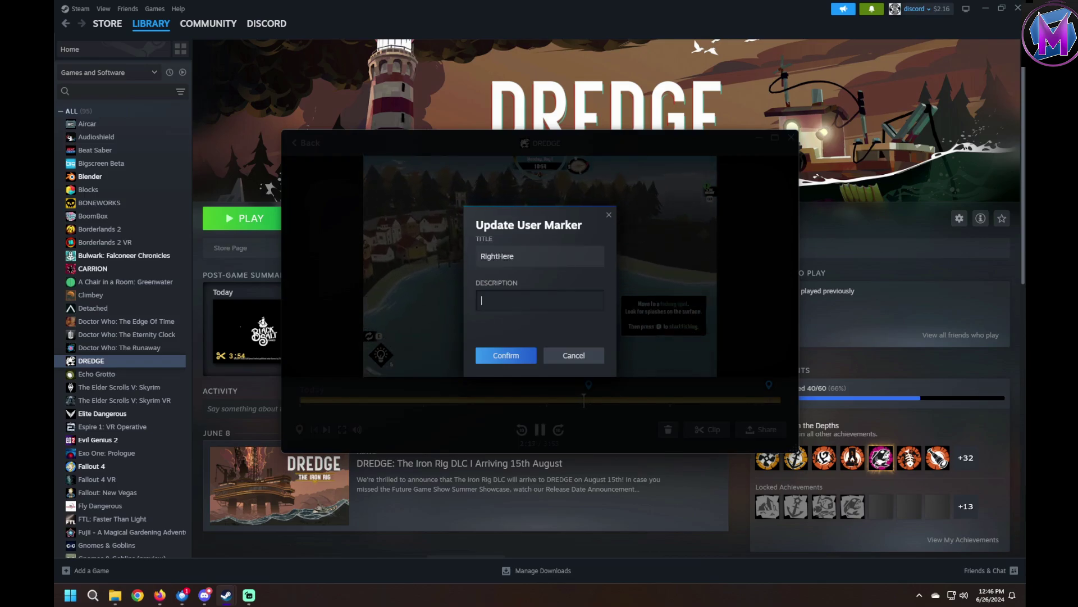
type("ethingHappens")
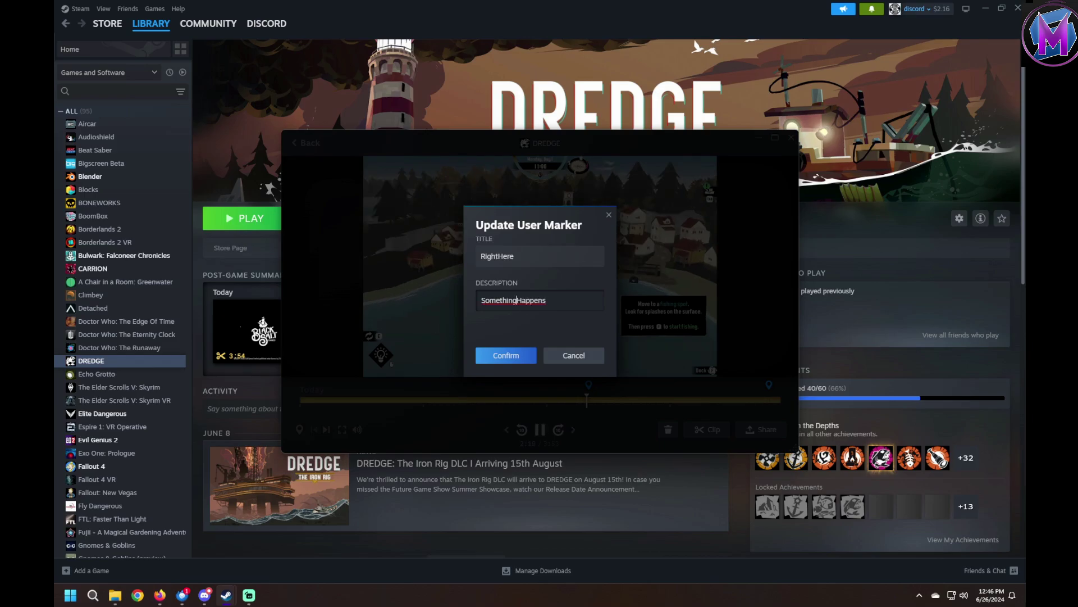
key("Return")
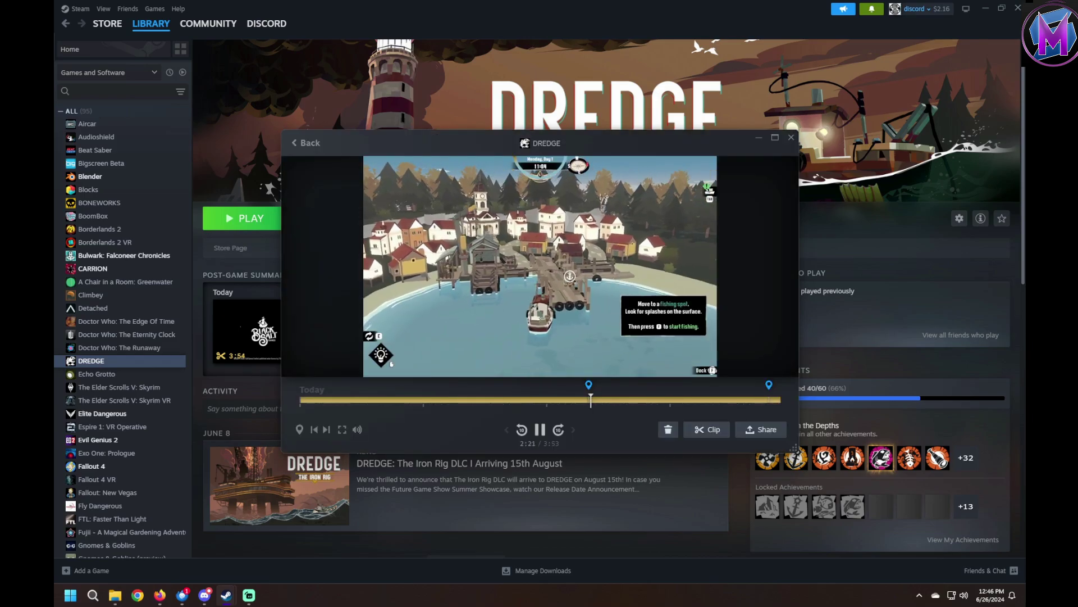
mouse_move(588, 385)
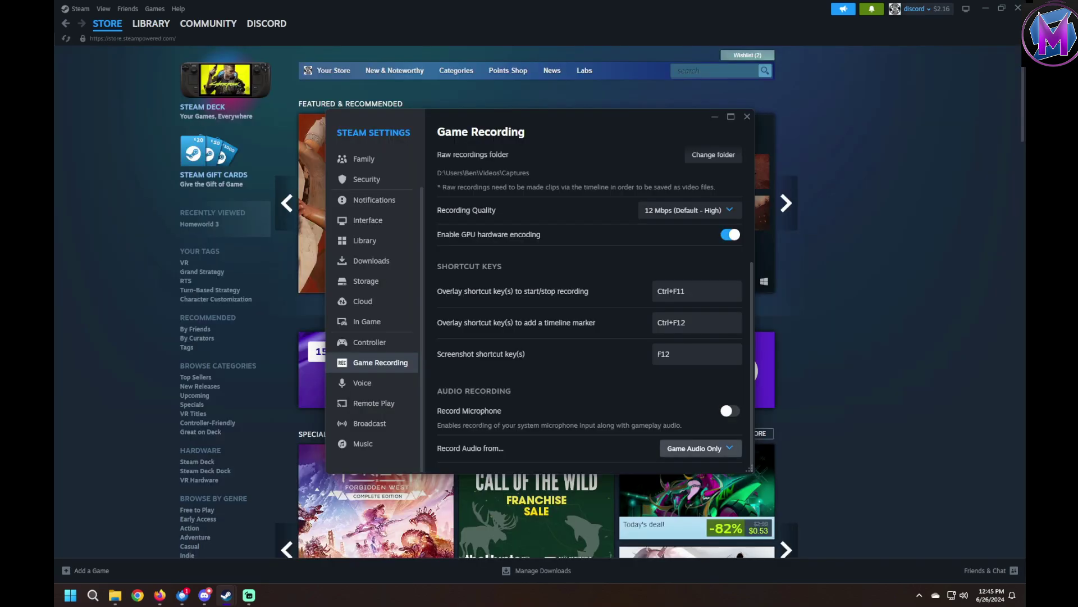
- Set the Game Recording audio source to Game and Selected Programs and bring up the list of additional programs
left_click(699, 447)
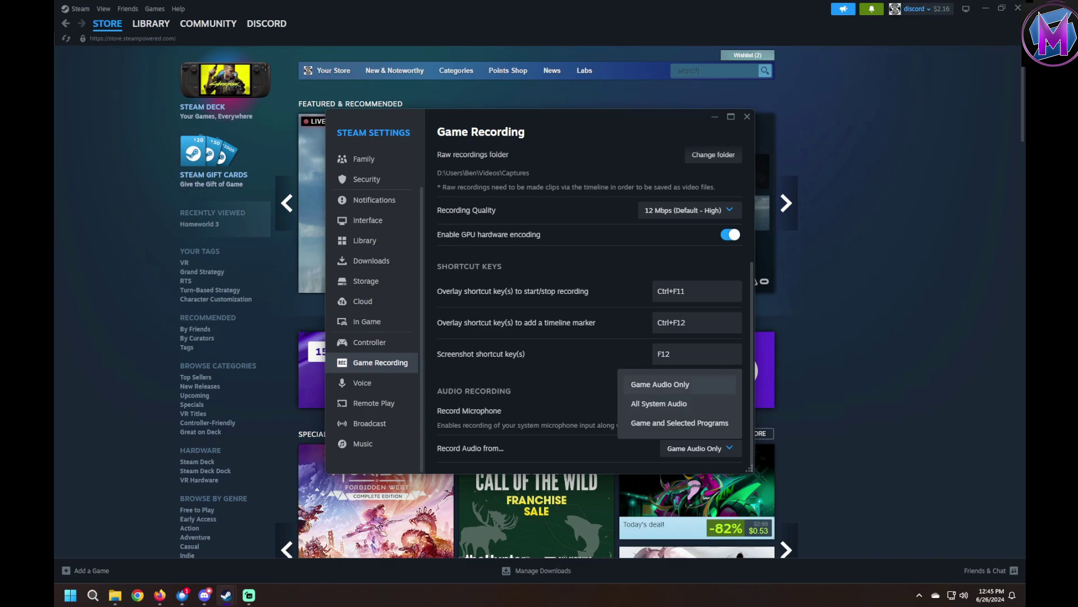
left_click(680, 422)
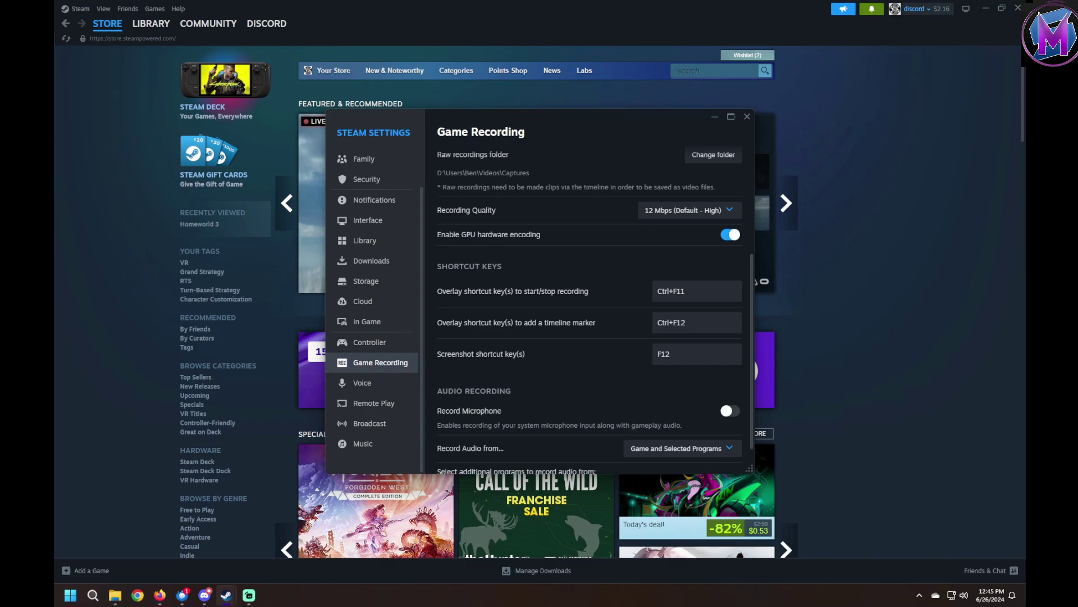
scroll(590, 309, "down", 3)
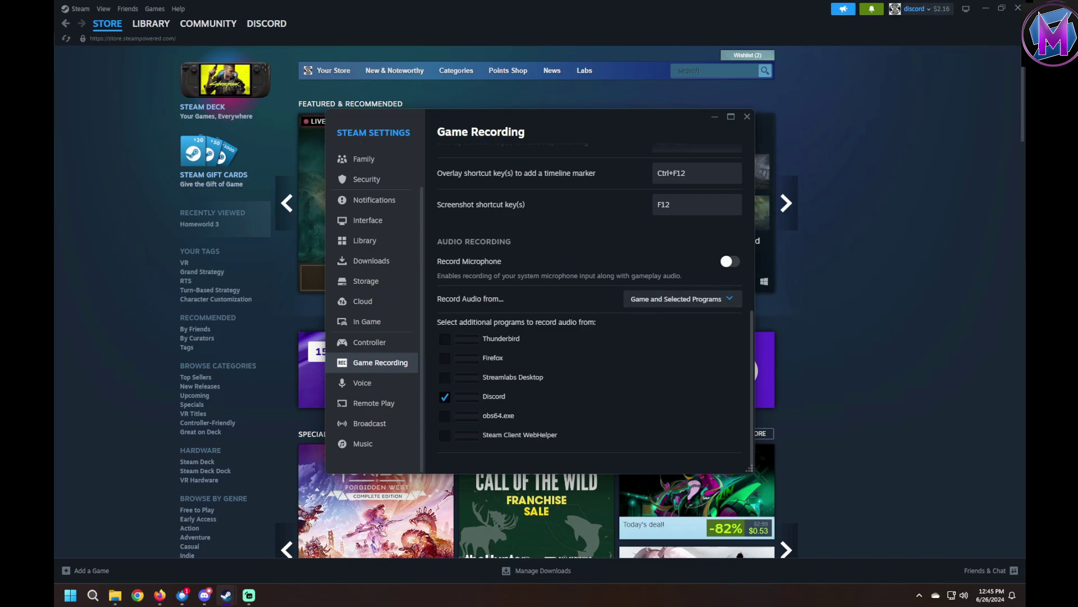
- Bring up the folder selection for the raw recordings location in the Game Recording settings, and dismiss it without choosing a folder
scroll(590, 292, "up", 5)
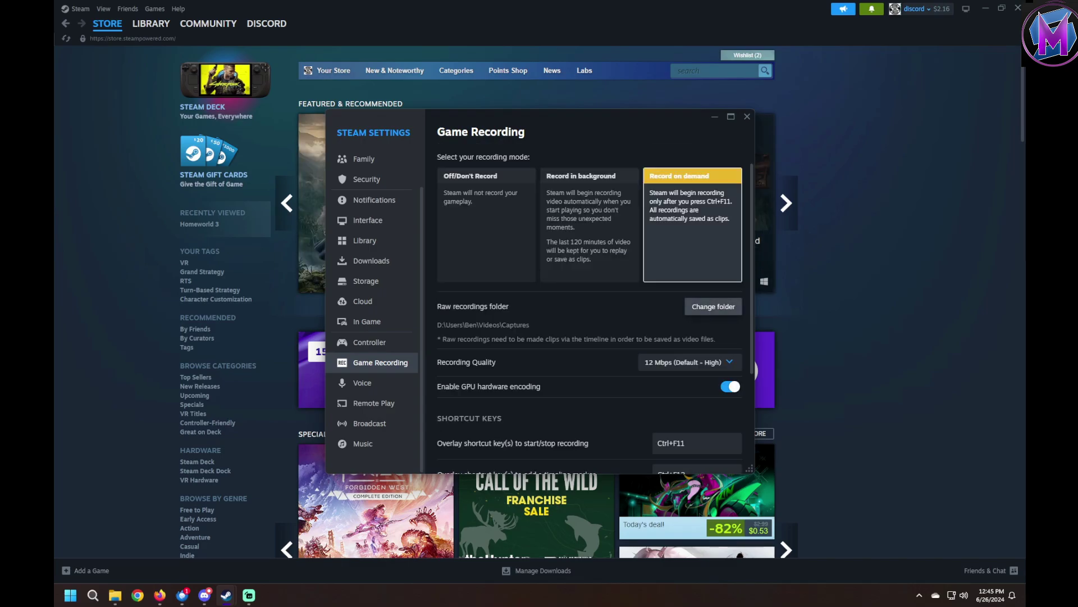
left_click(714, 306)
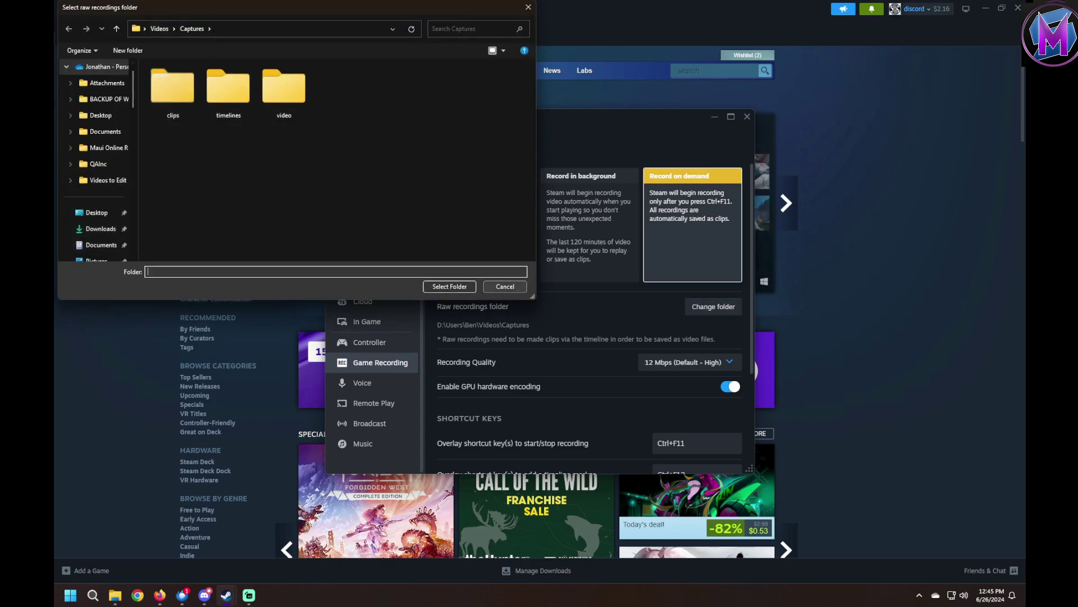
key("Escape")
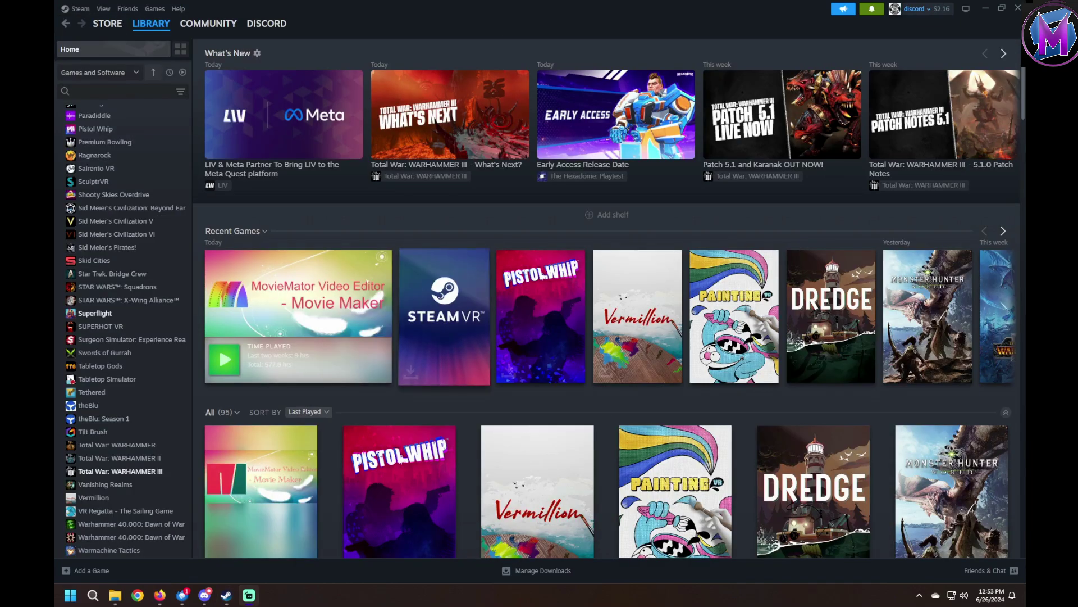
- Go to the Pistol Whip library page and open the 3:39 recording from its post-game summary
mouse_move(541, 317)
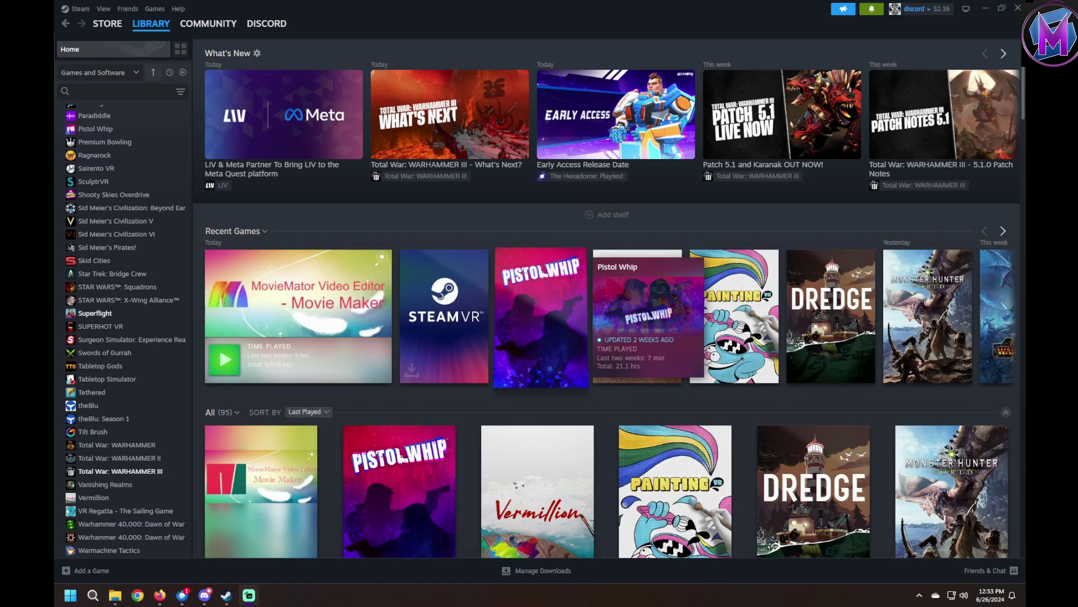
left_click(541, 317)
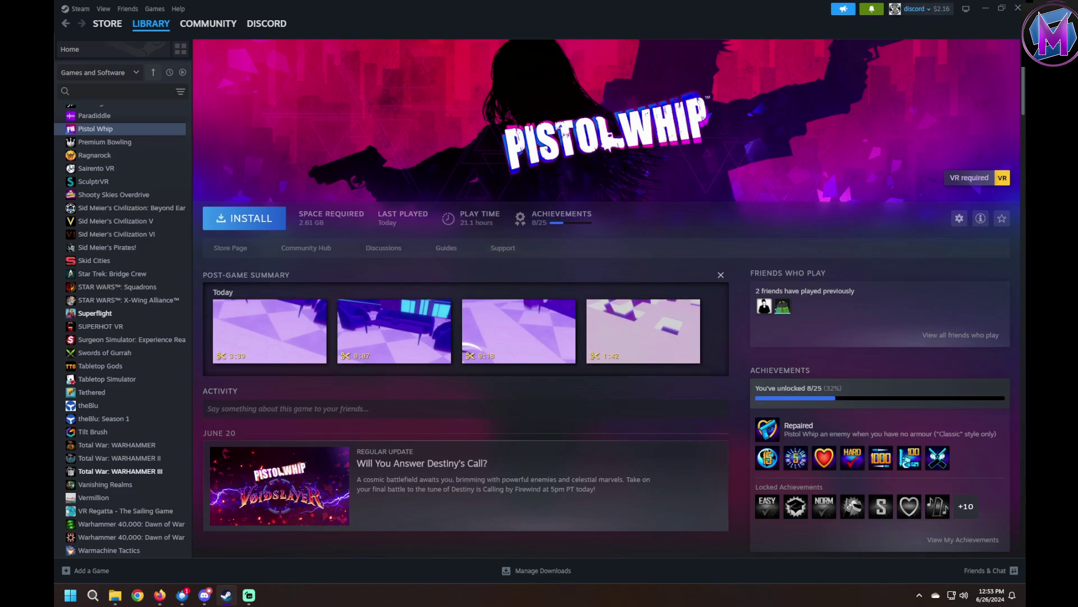
left_click(643, 331)
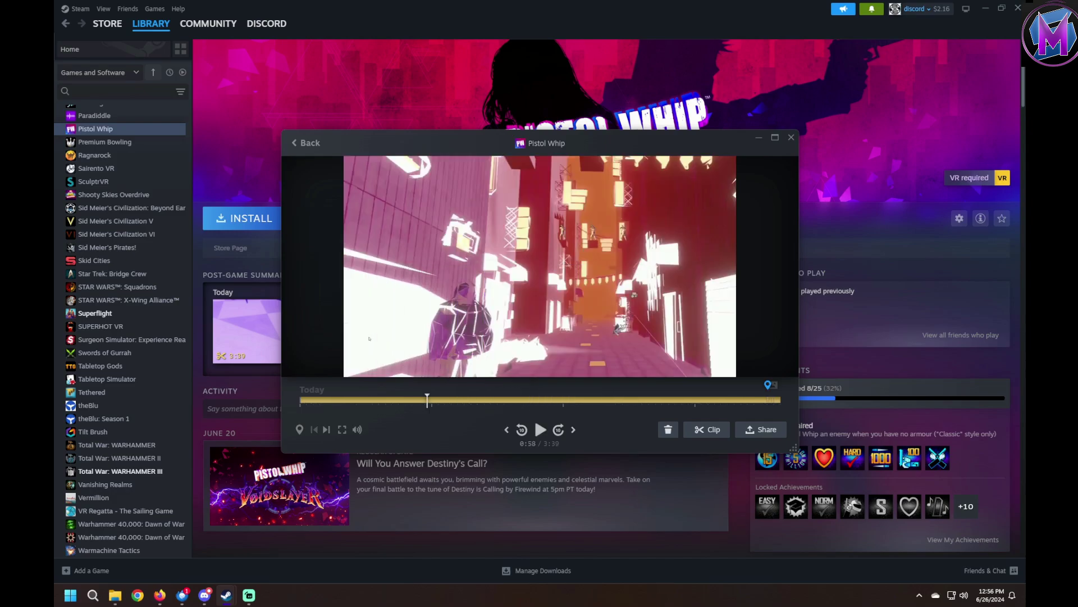
- Trim a 10-second clip from the middle of the Pistol Whip recording and start exporting it as a video file
left_click(706, 429)
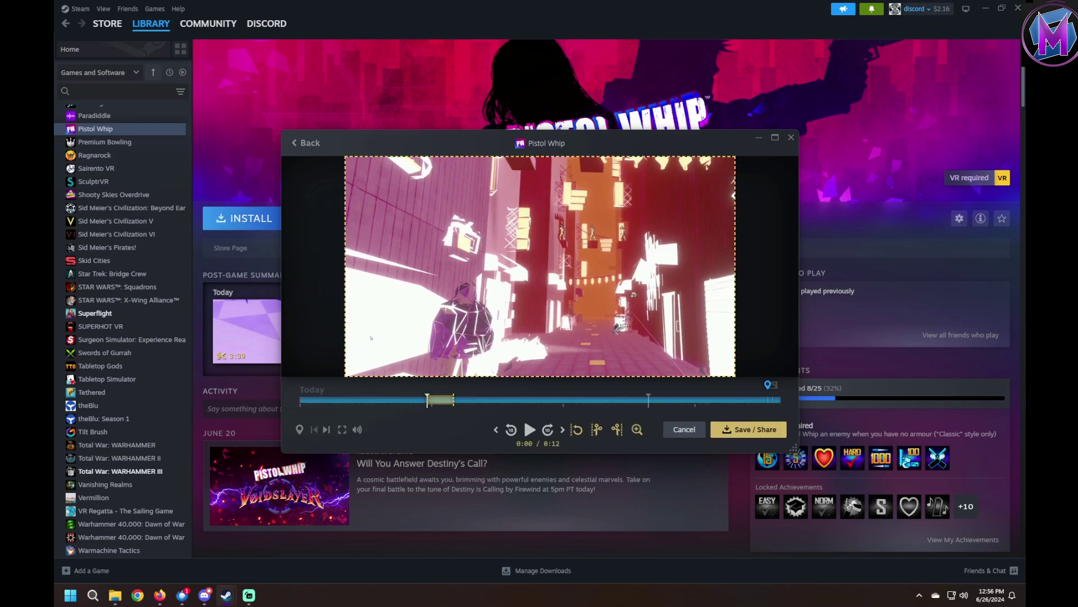
left_click_drag(453, 400, 628, 400)
left_click_drag(427, 399, 542, 399)
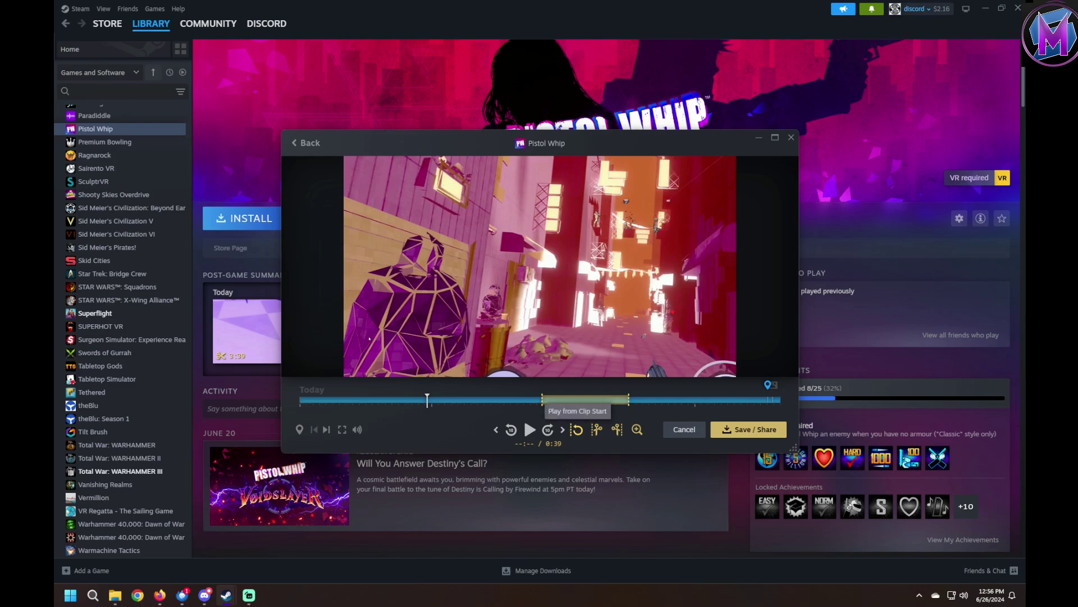
left_click(576, 429)
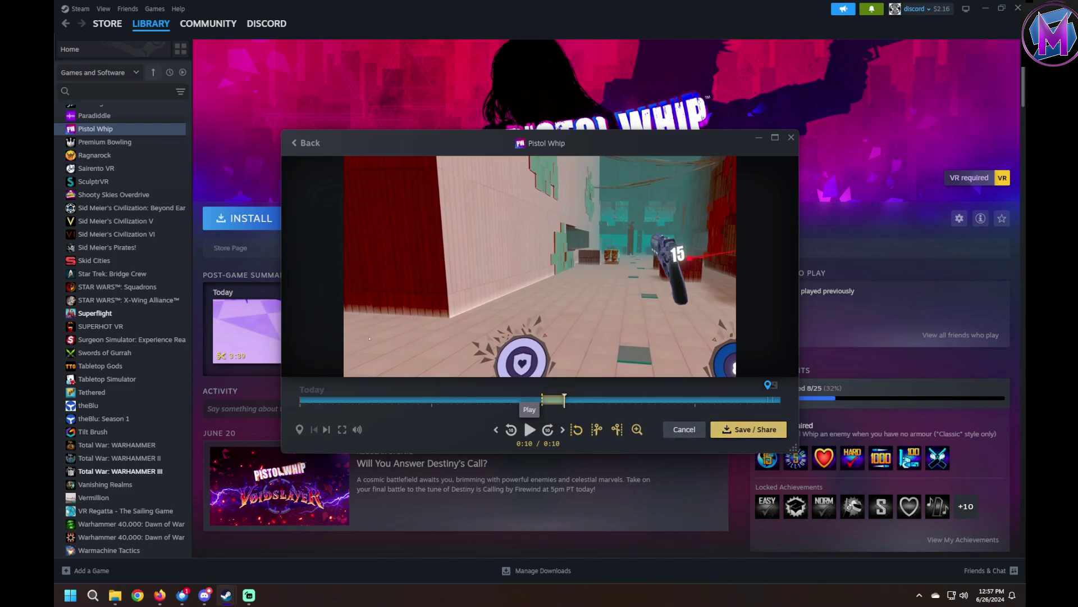
left_click(748, 429)
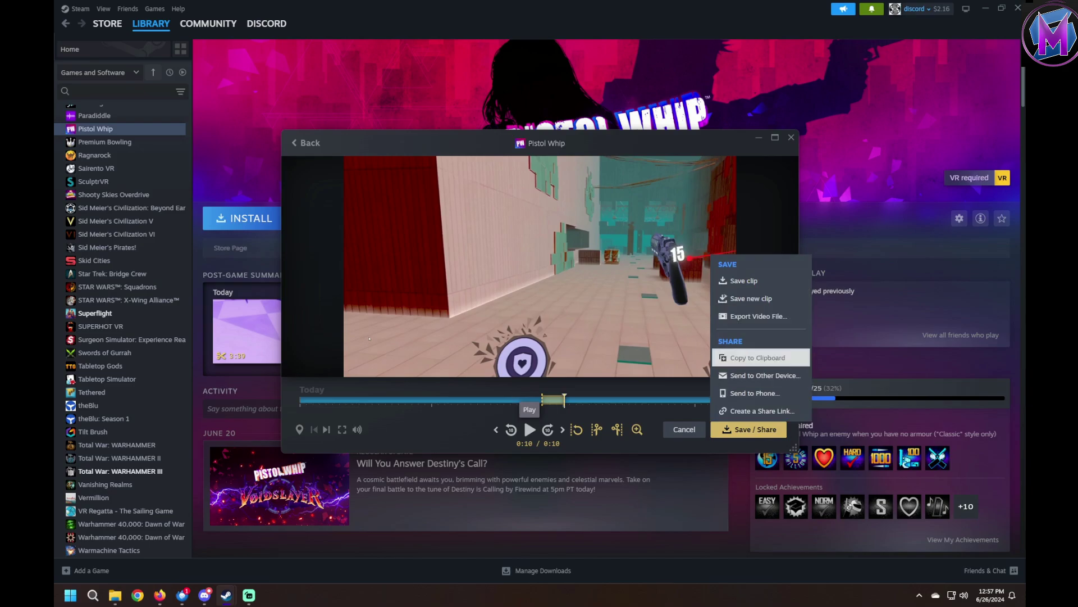
left_click(758, 316)
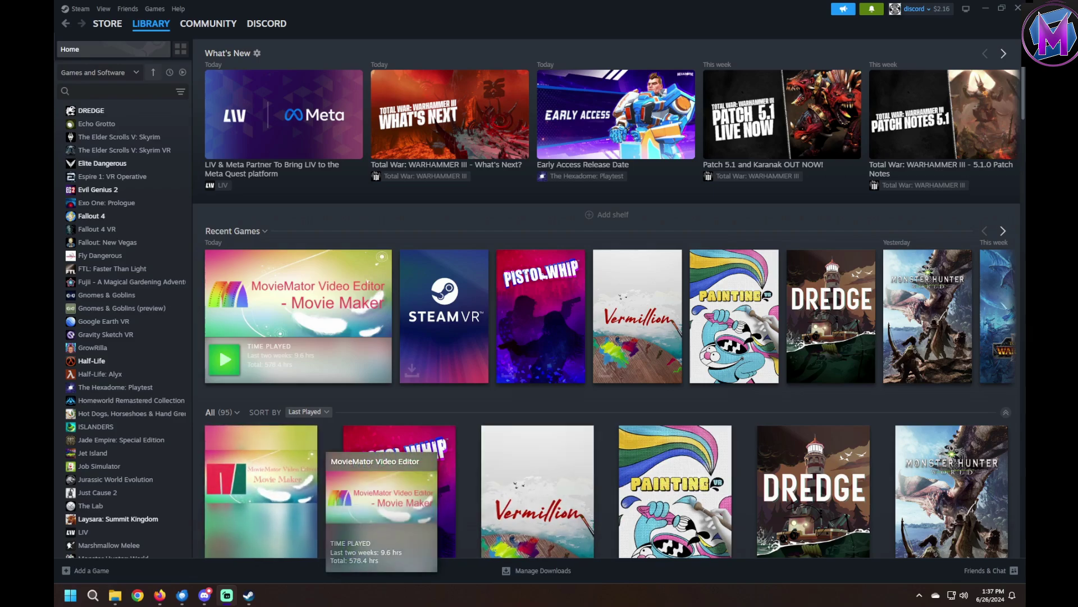
left_click(637, 317)
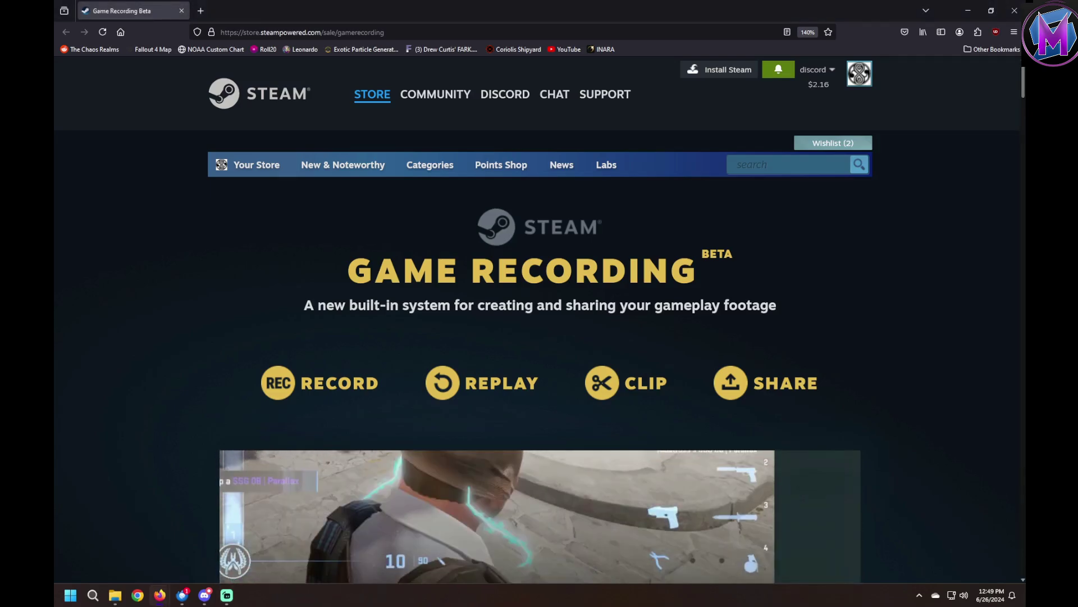
- Switch to Firefox and read the Game Recording Beta page, from the feature overview through timeline markers and clip sharing to the Steam Deck section
scroll(539, 321, "down", 4)
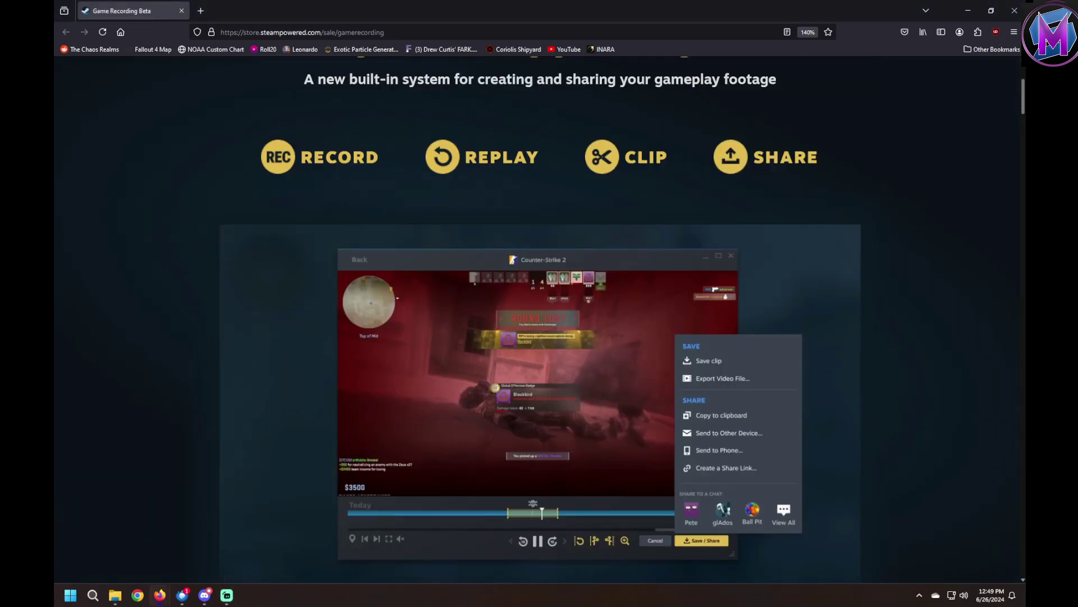
scroll(539, 320, "down", 5)
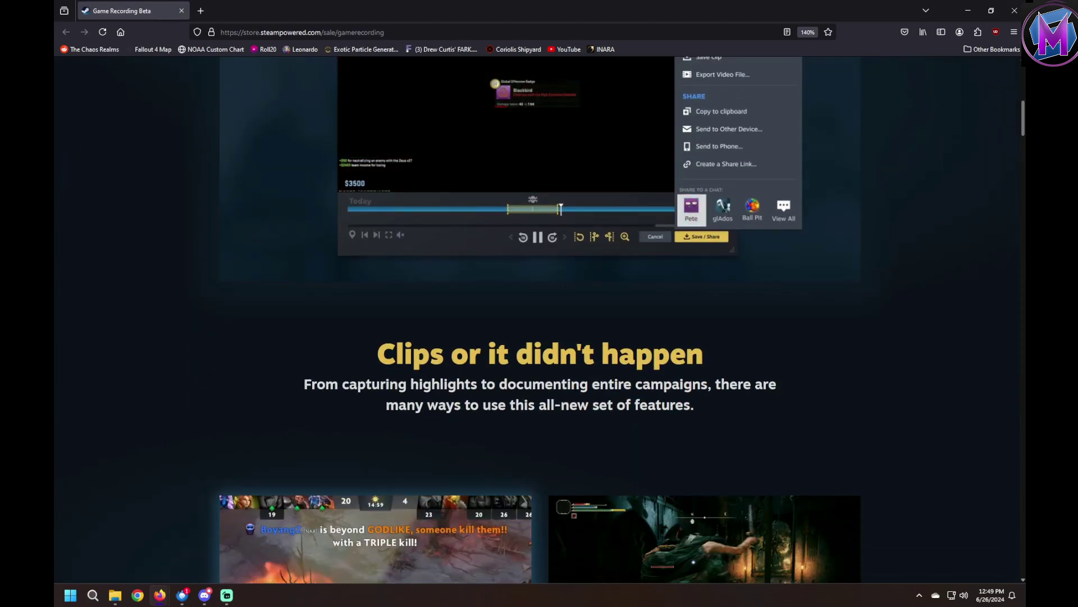
scroll(540, 320, "down", 5)
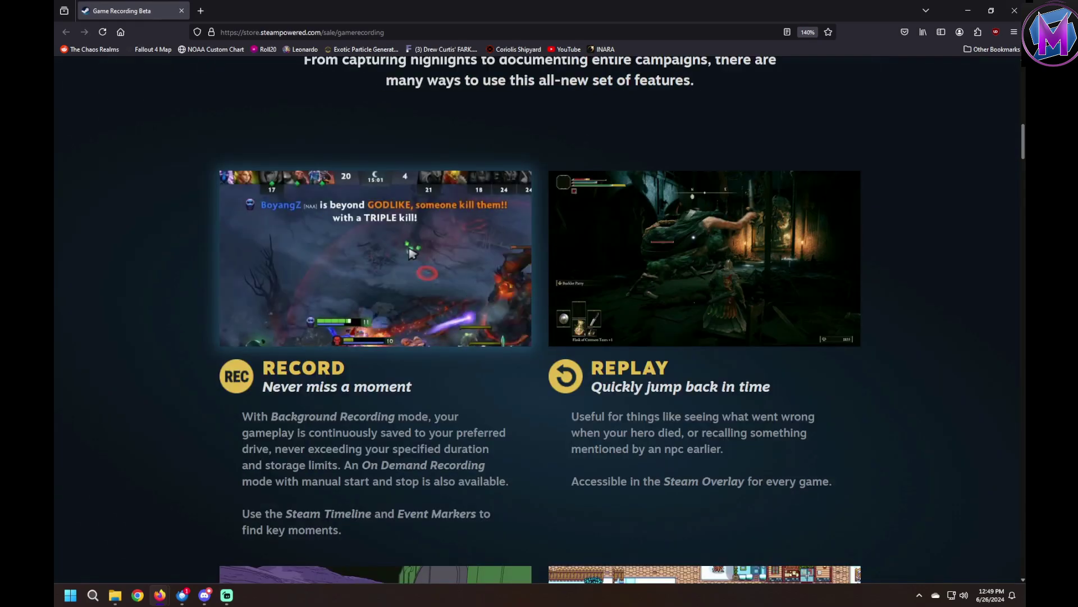
scroll(539, 321, "down", 5)
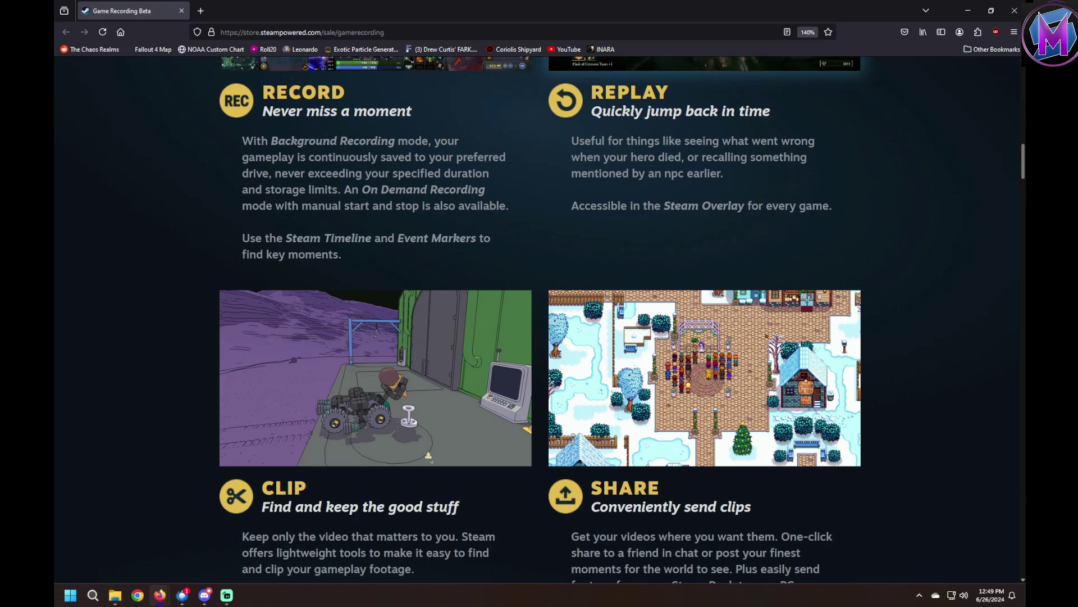
scroll(539, 320, "down", 5)
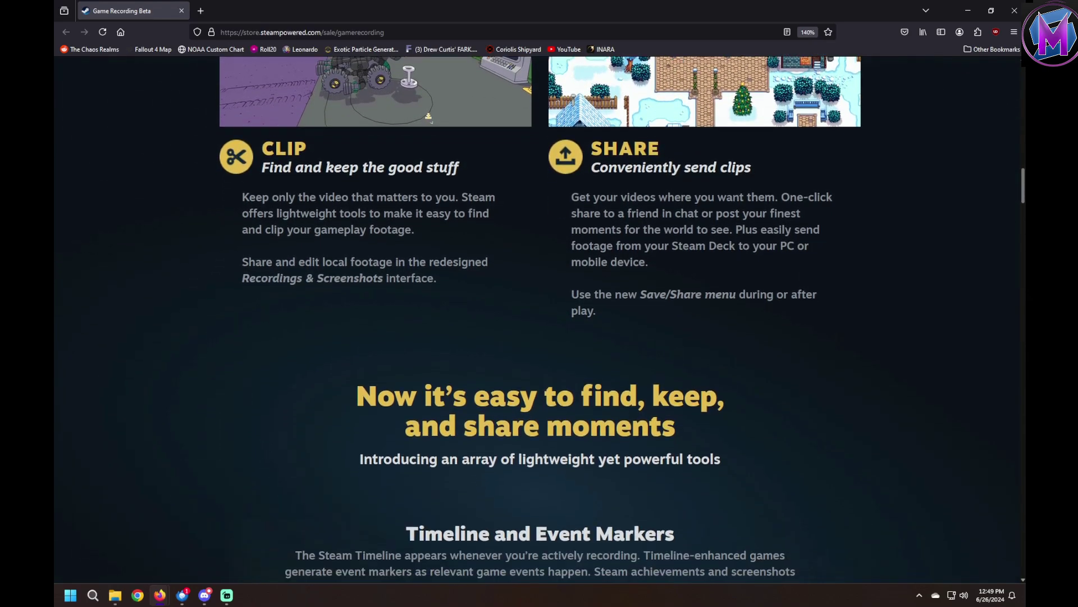
scroll(540, 321, "down", 7)
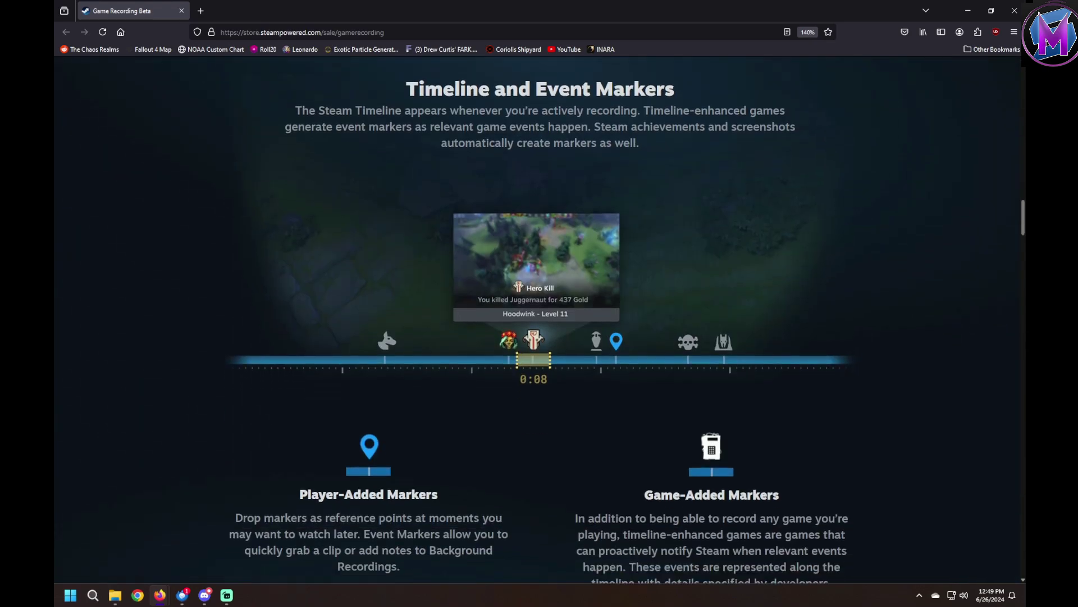
scroll(539, 320, "down", 6)
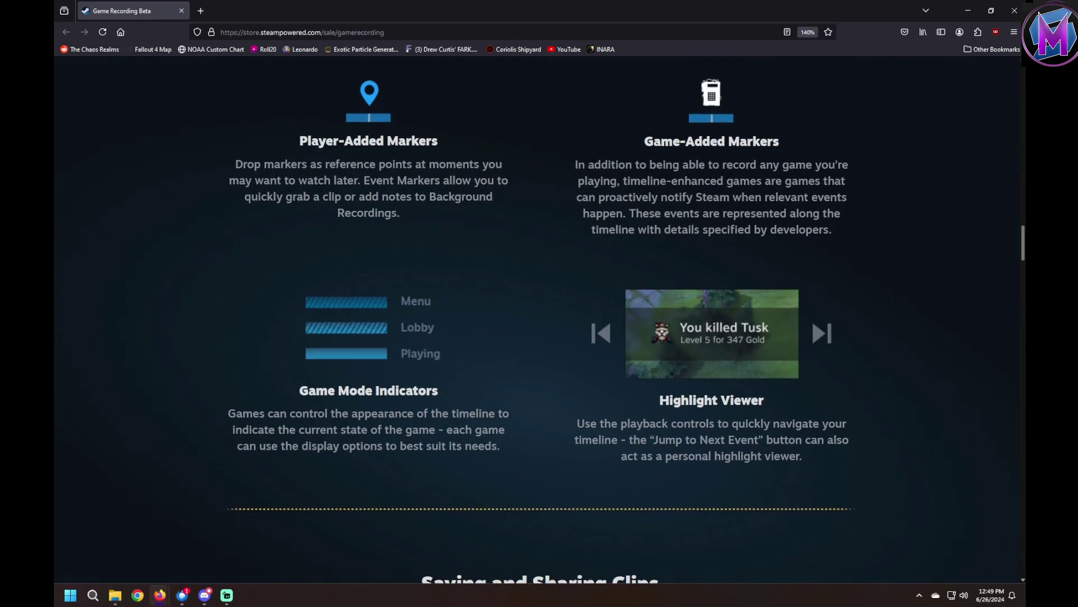
scroll(539, 320, "down", 4)
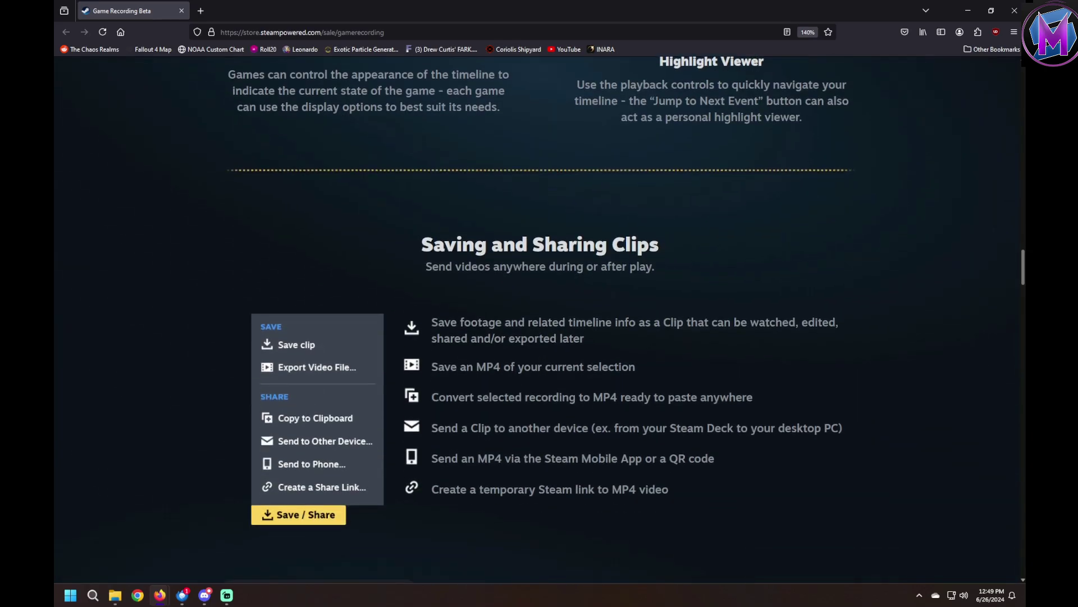
scroll(539, 320, "down", 5)
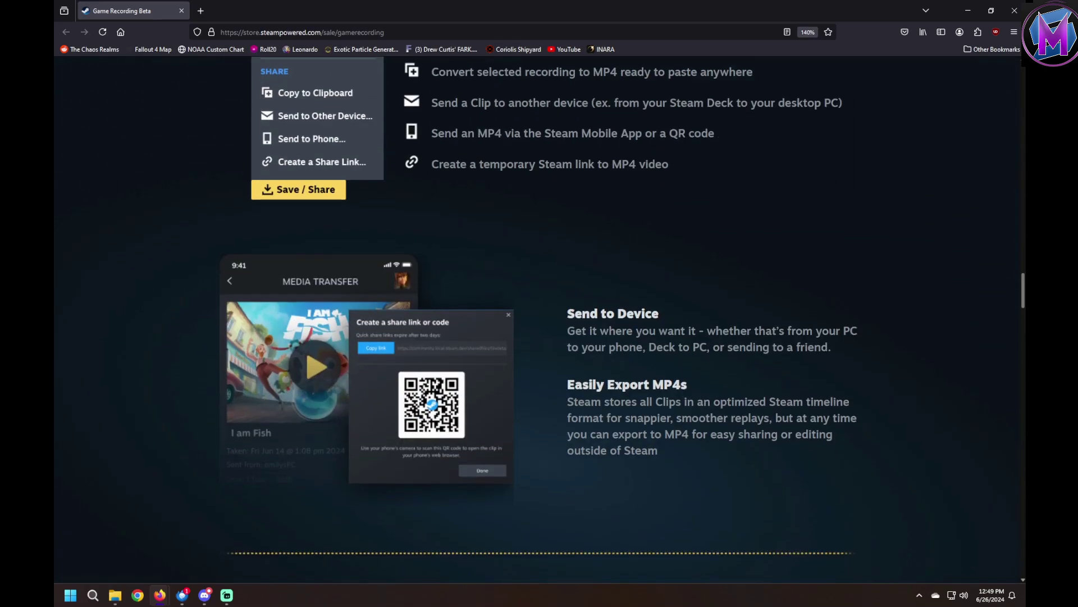
scroll(540, 320, "down", 7)
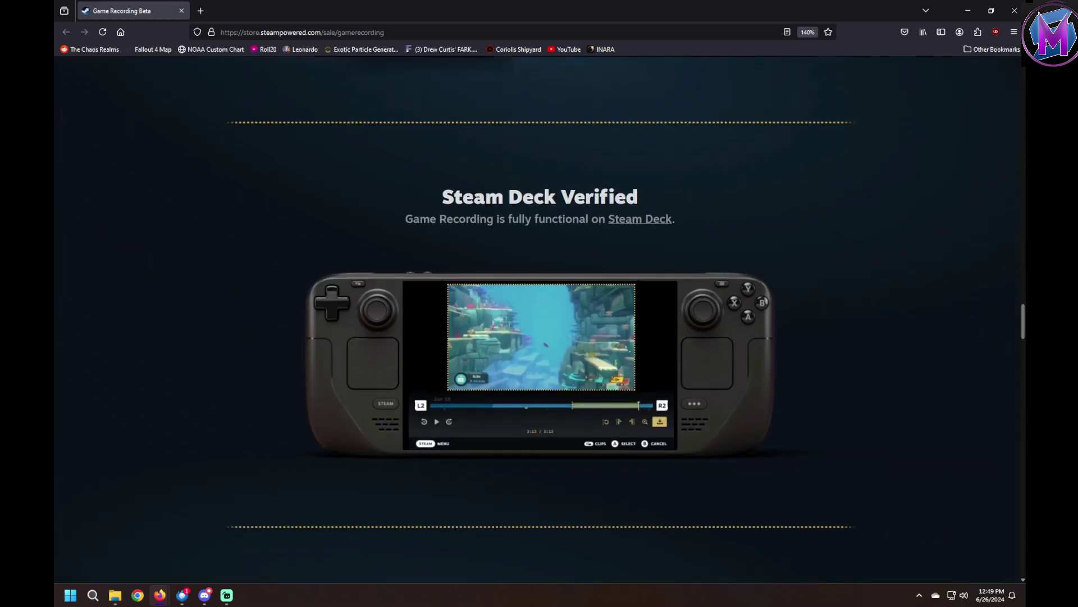